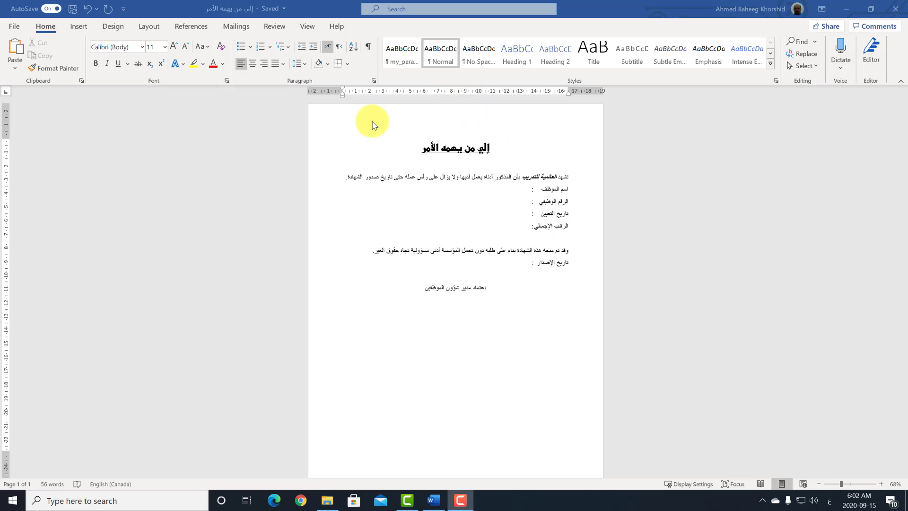
Zoom the certificate from 68% to 168% and scroll back to the top of the page.
scroll(364, 122, down, 1)
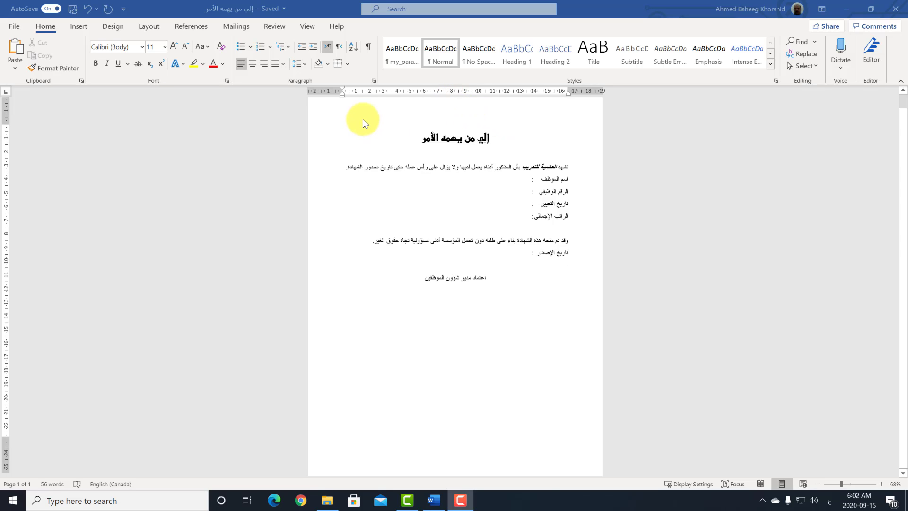
scroll(435, 461, up, 1)
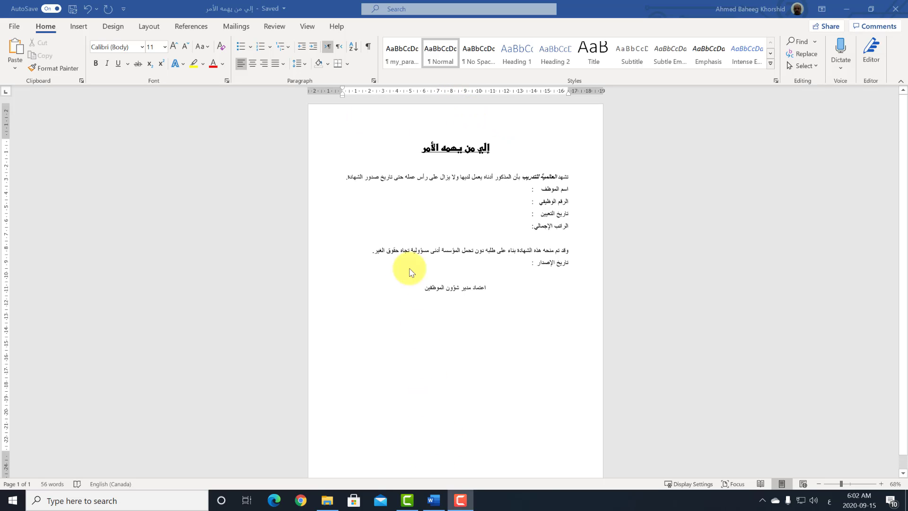
scroll(484, 467, down, 1)
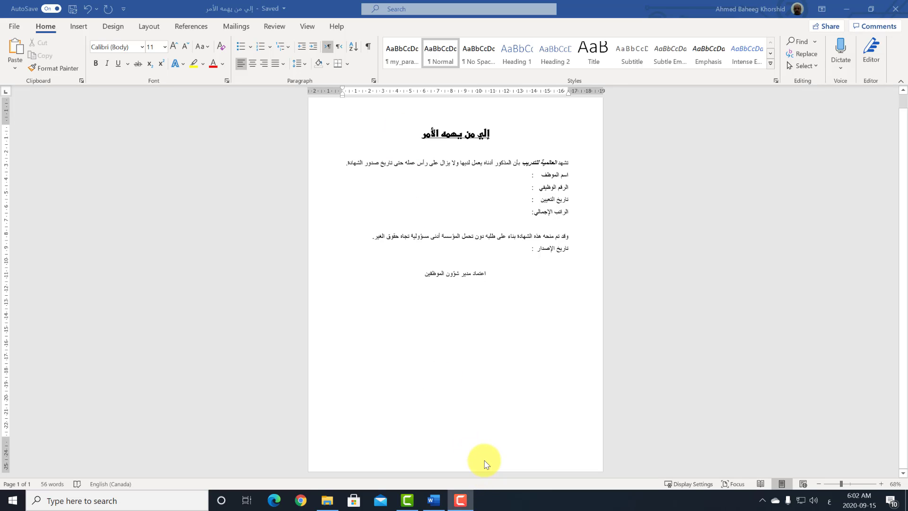
scroll(484, 466, up, 1)
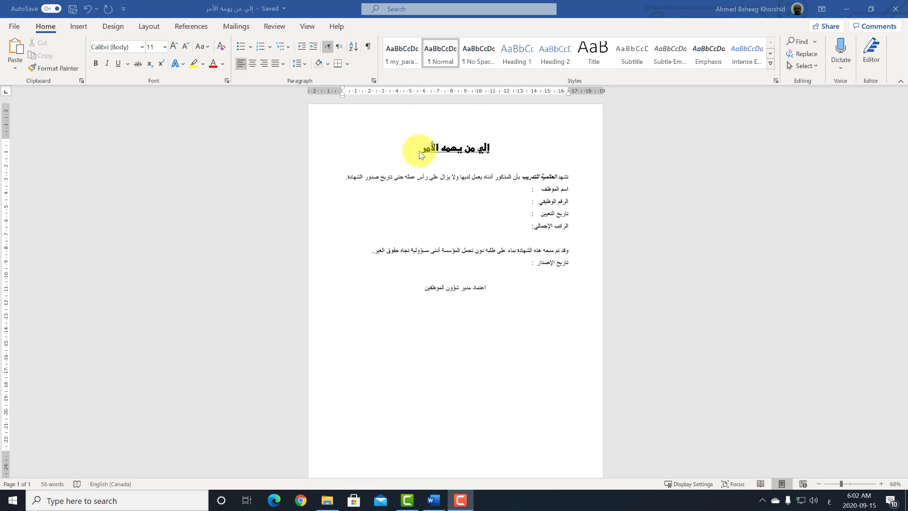
scroll(510, 235, up, 6)
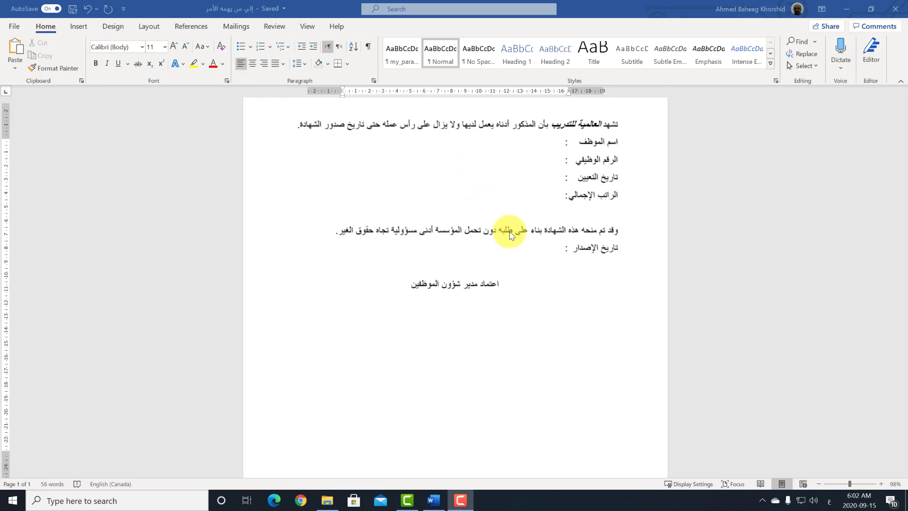
scroll(511, 237, up, 2)
scroll(510, 239, up, 2)
scroll(510, 240, up, 2)
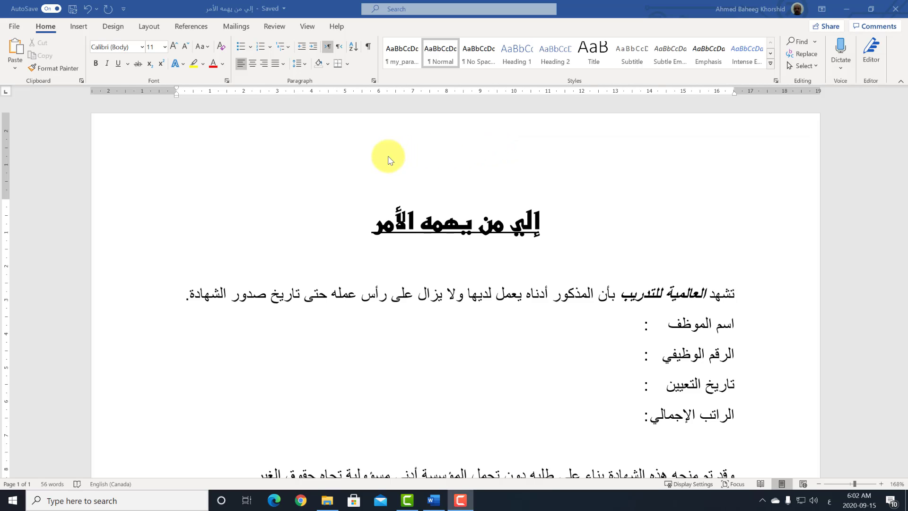
Enter 'International Training' at the left end of the page header.
double_click(286, 155)
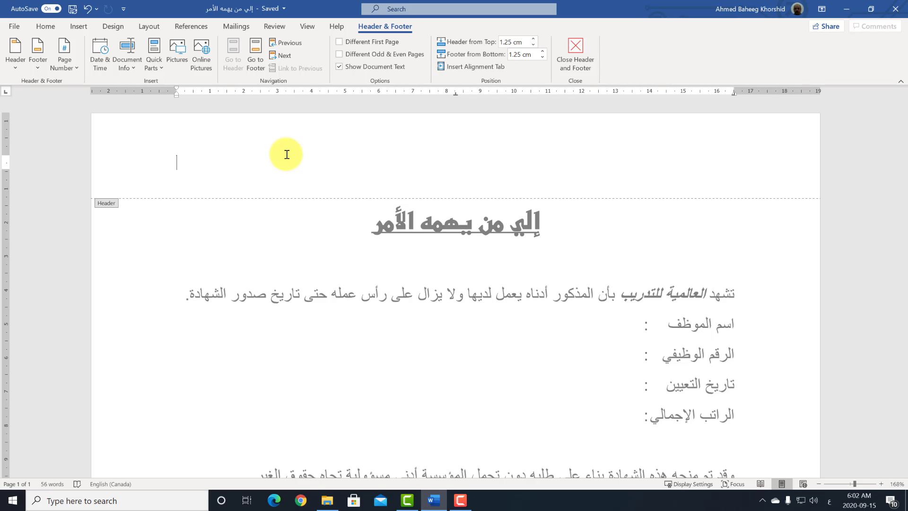
text(In)
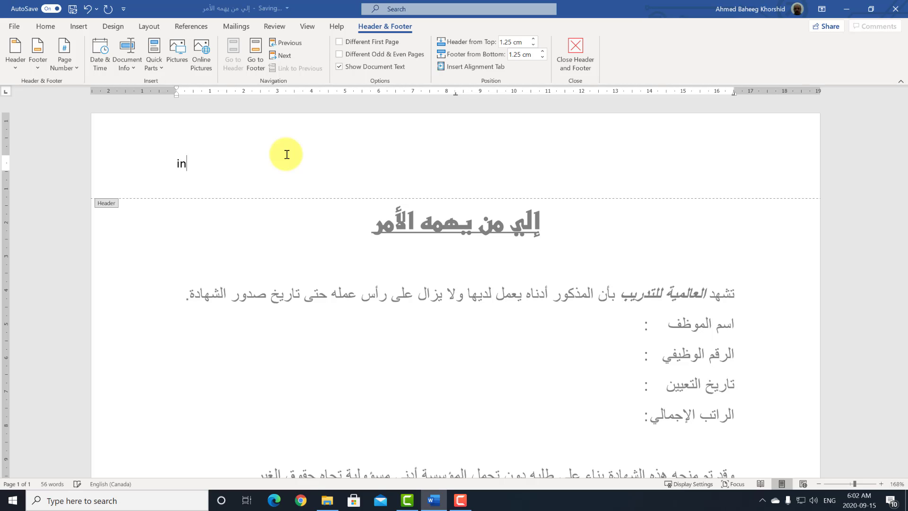
text(ternational Training)
key(Tab)
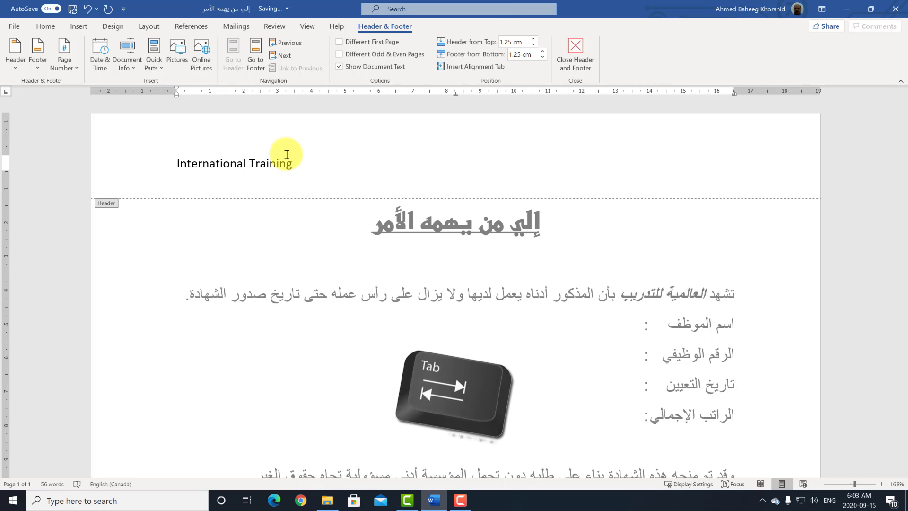
Insert the it_logo picture from this device into the centre of the header.
click(80, 26)
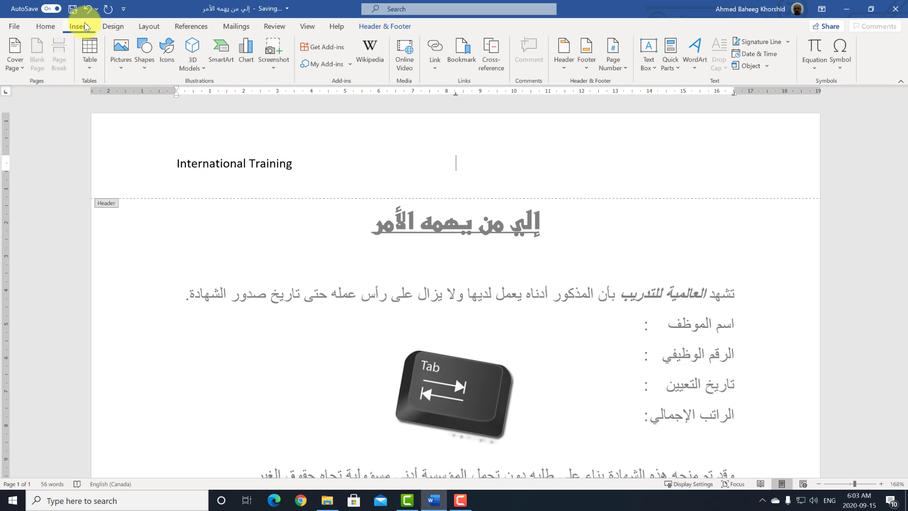
click(121, 52)
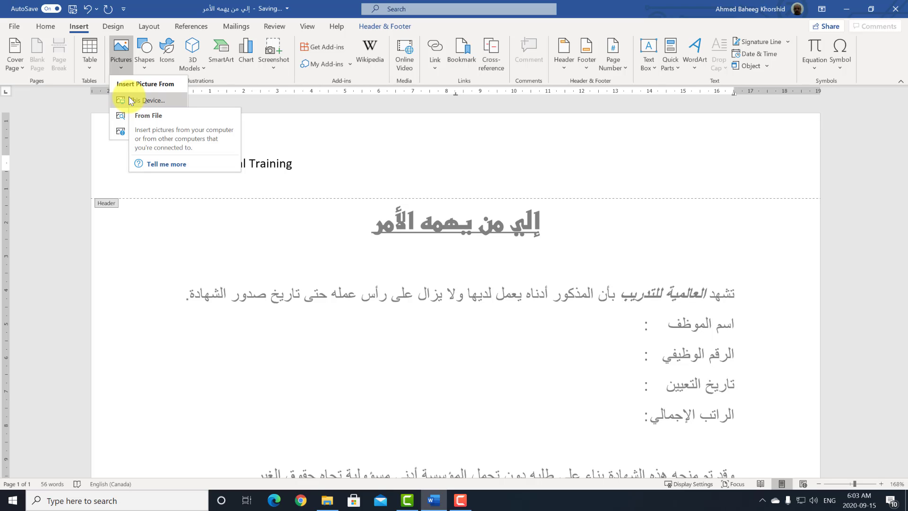
click(131, 101)
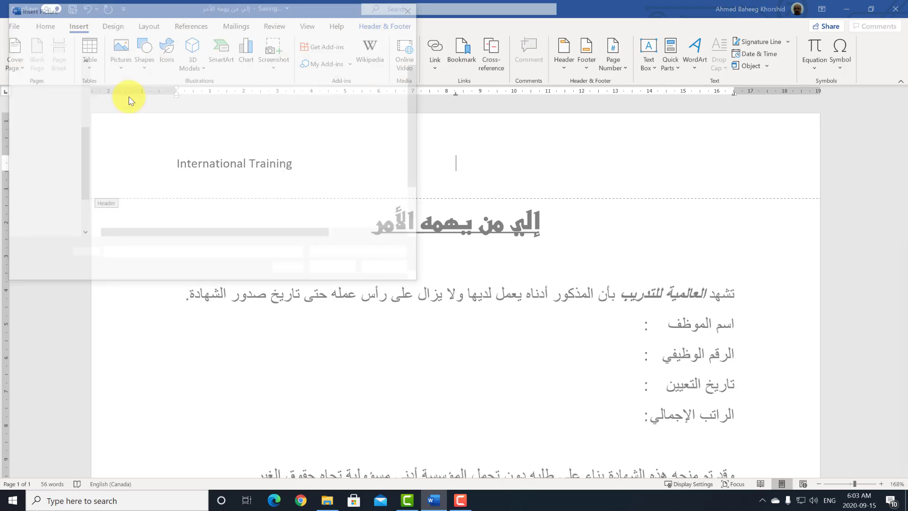
click(215, 199)
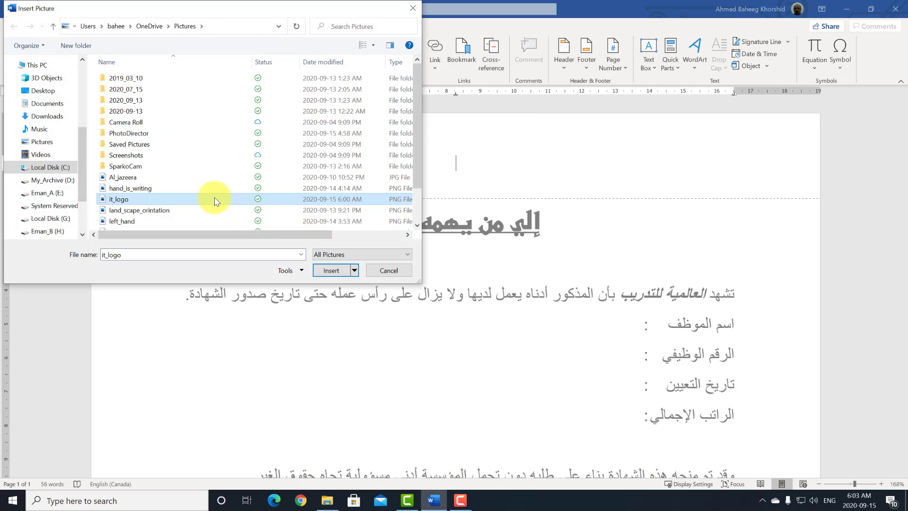
click(331, 271)
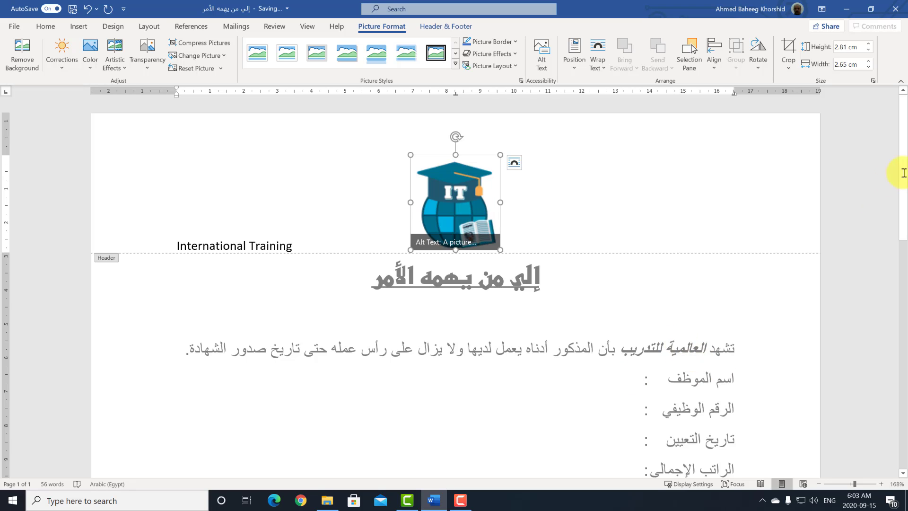
Shrink the logo to 2 cm tall (1.89 cm wide) and deselect it.
click(869, 49)
click(869, 49)
click(868, 50)
click(868, 49)
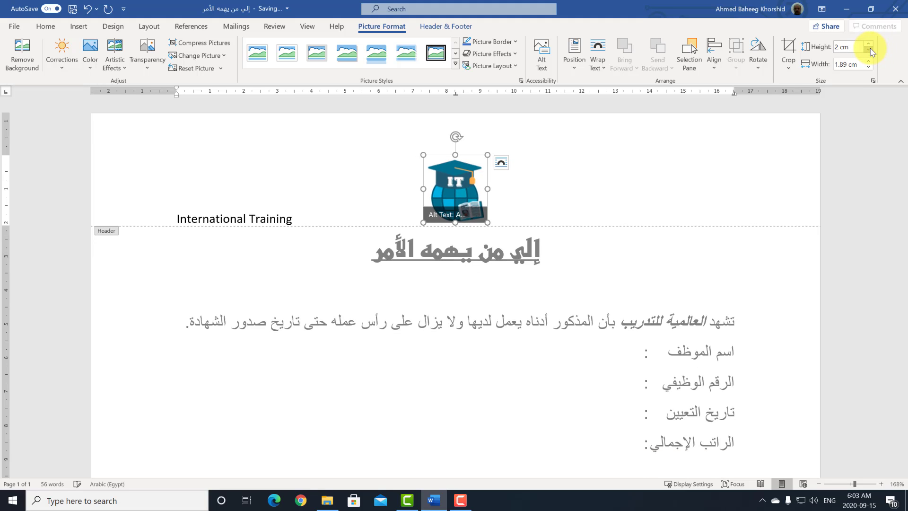
click(514, 209)
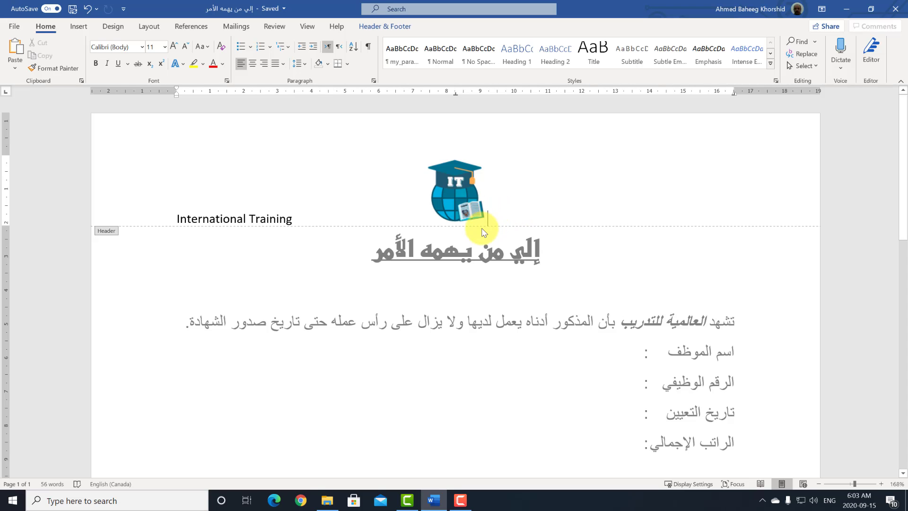
Type the Arabic name 'العالمية للتدريب' at the header's right tab stop.
key(Tab)
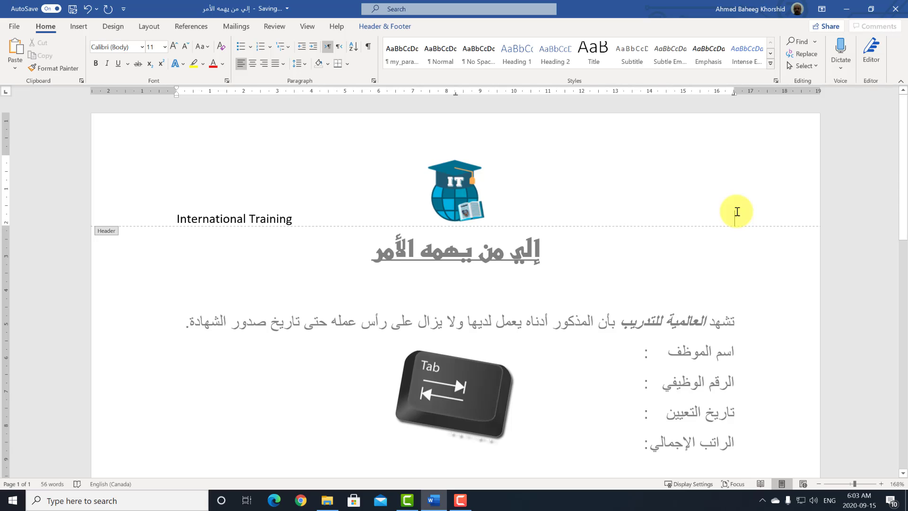
key(alt+shift)
text(العالمية للتدريب)
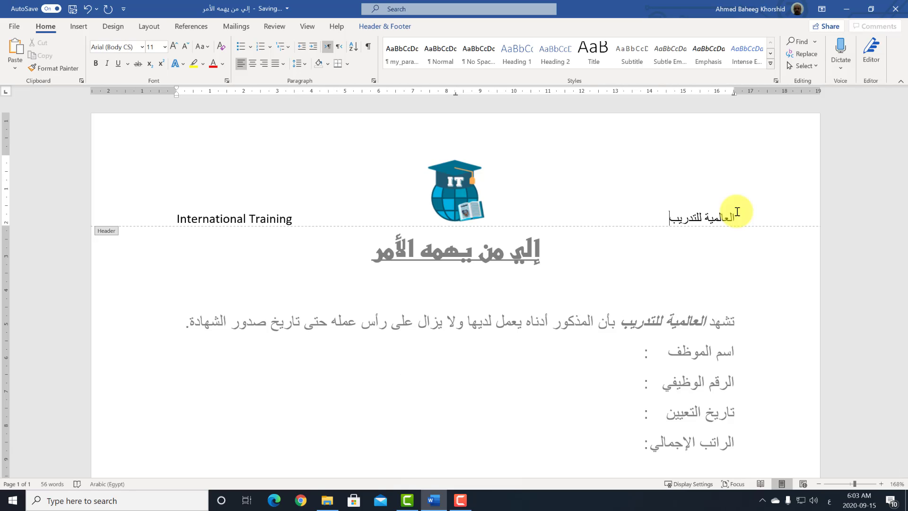
scroll(735, 209, down, 3)
scroll(736, 210, down, 5)
scroll(736, 210, down, 7)
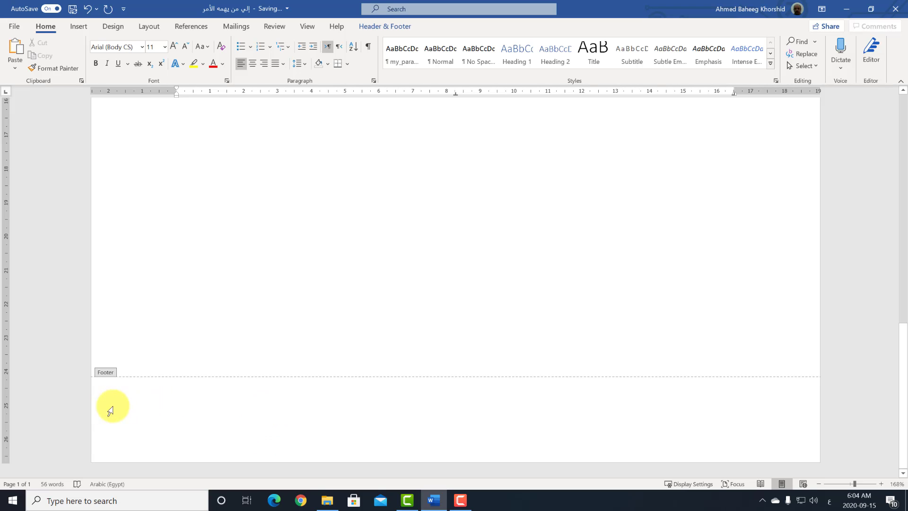
Type 'الهاتف:', 'الفاكس' and 'البريد الالكتروني' at the footer's left, centre and right.
click(273, 406)
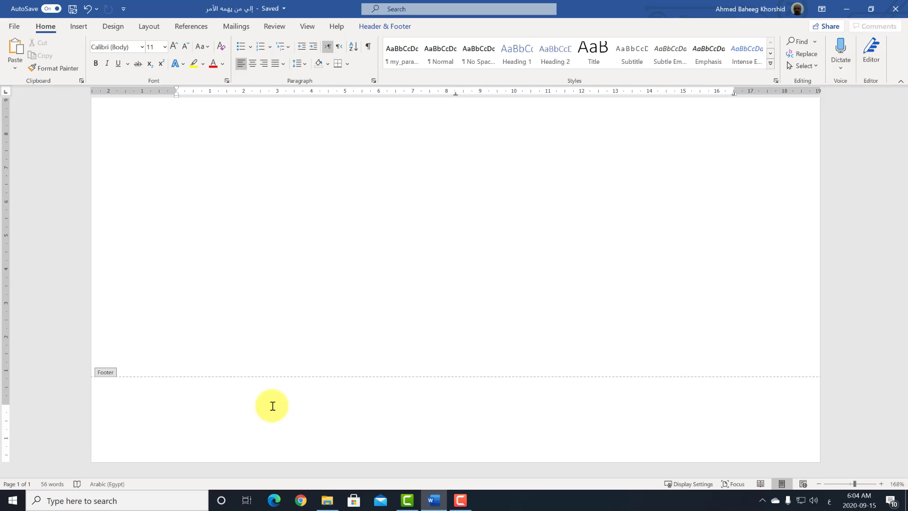
text(الهاتف)
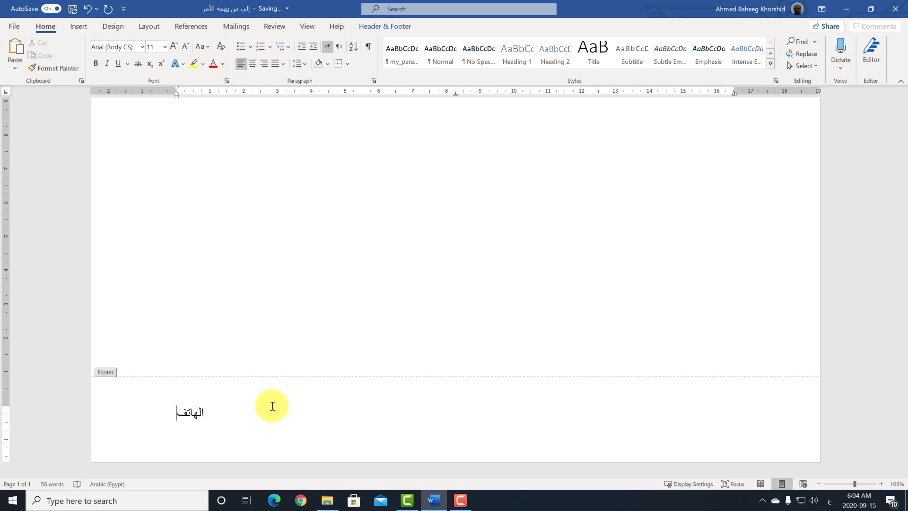
text(:)
key(Tab)
text(ال)
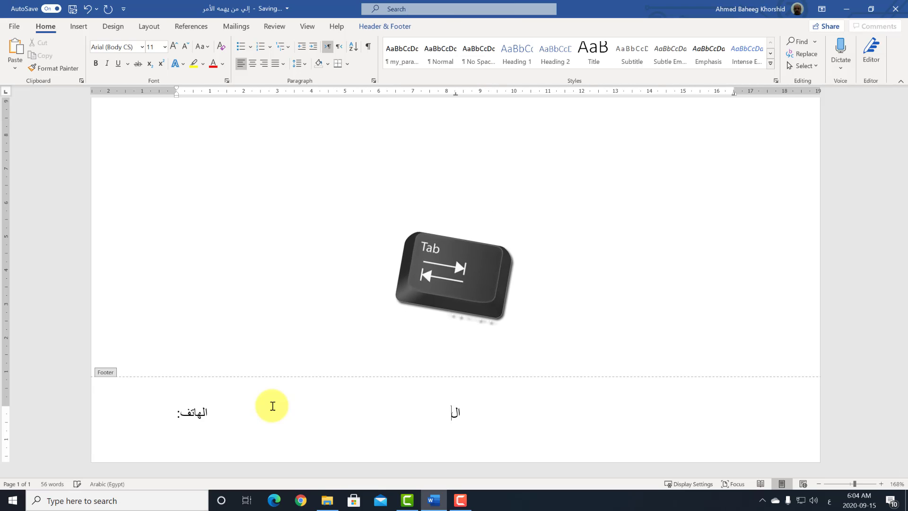
text(فاكس)
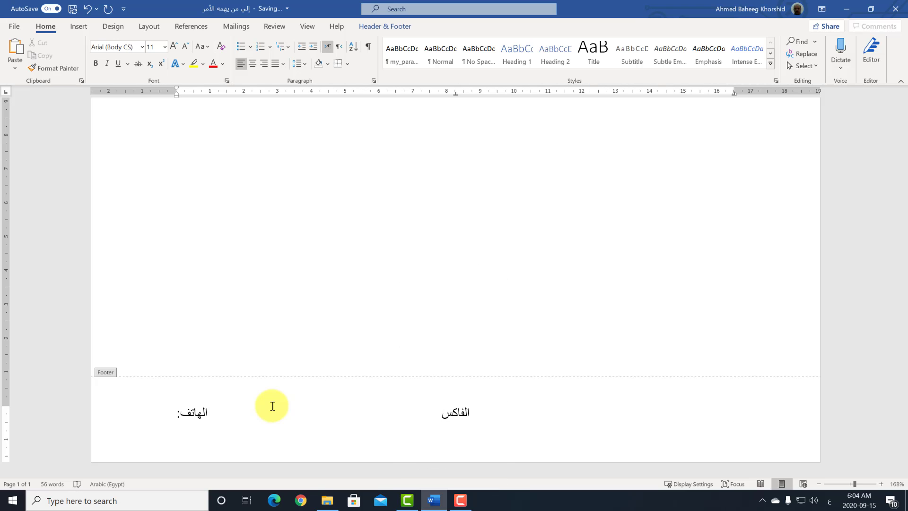
key(Tab)
text(البريد ال)
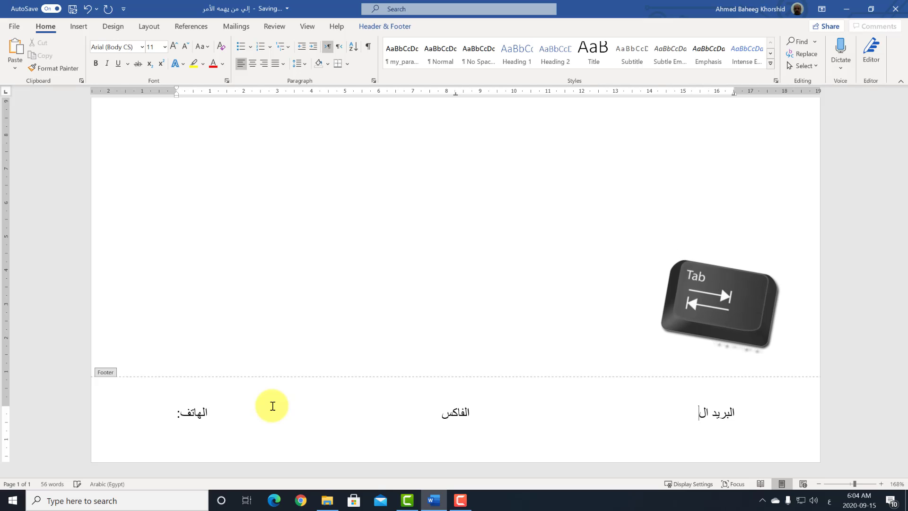
text(الكتر)
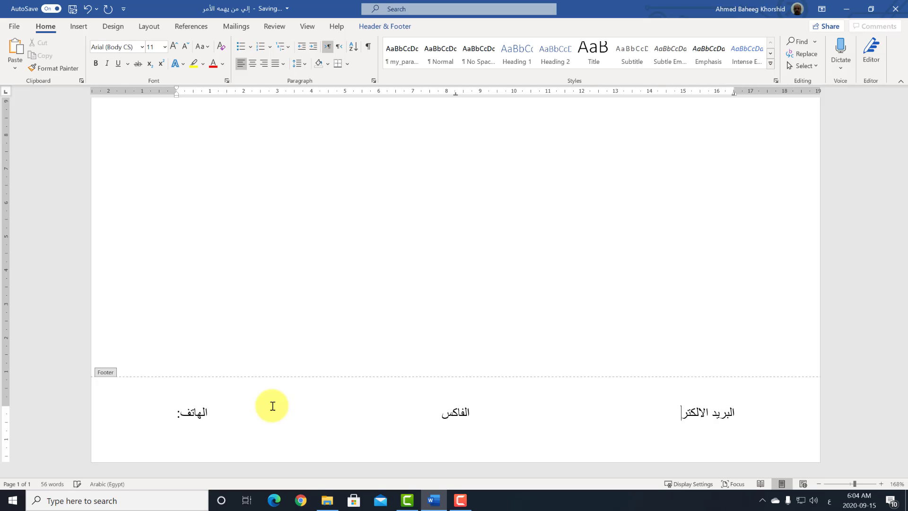
text(وني)
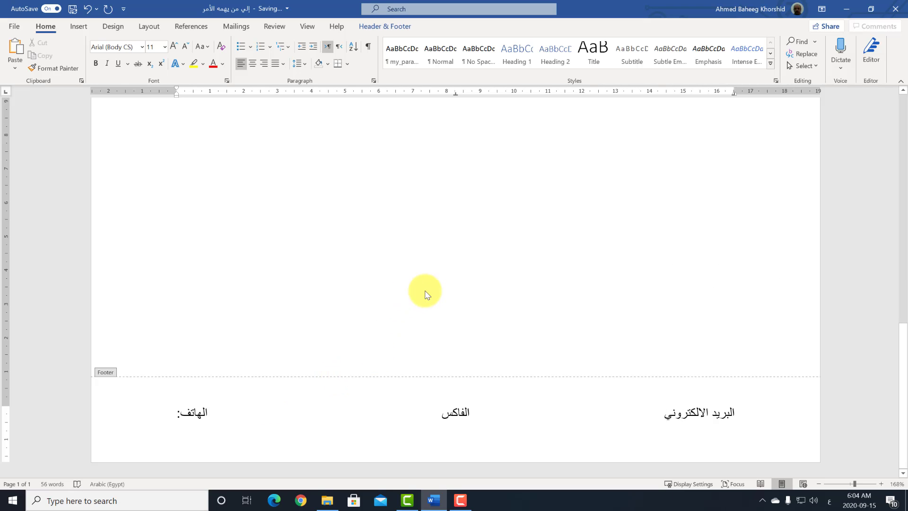
scroll(473, 288, up, 5)
scroll(475, 289, up, 6)
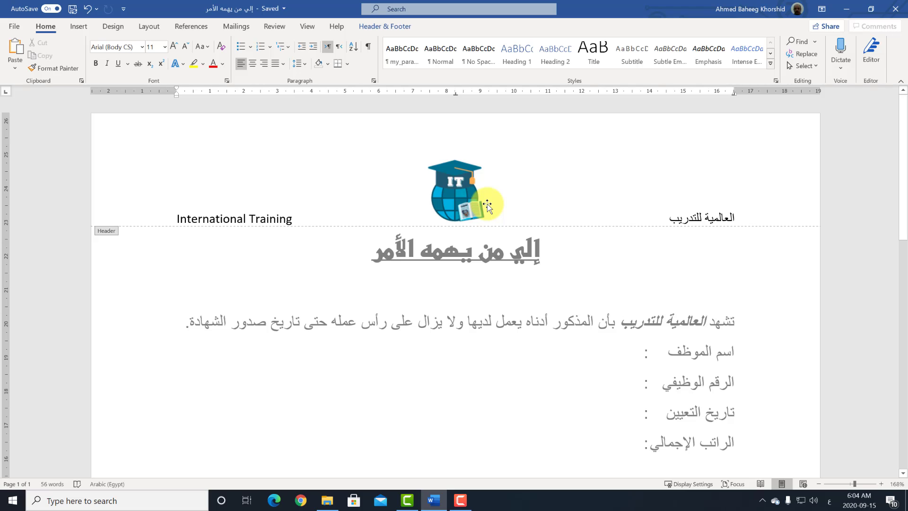
Delete the header text and logo along with the three footer labels.
drag(759, 215, 140, 219)
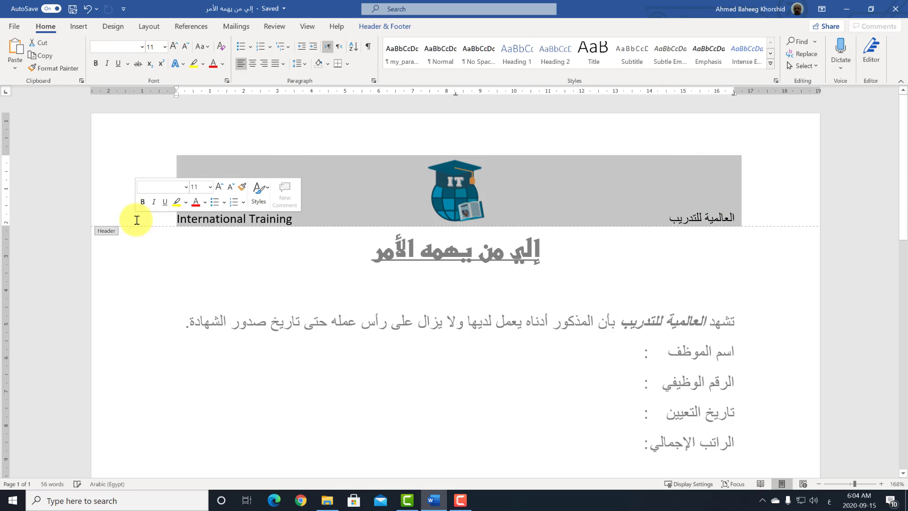
key(Delete)
scroll(297, 257, down, 5)
scroll(429, 348, down, 10)
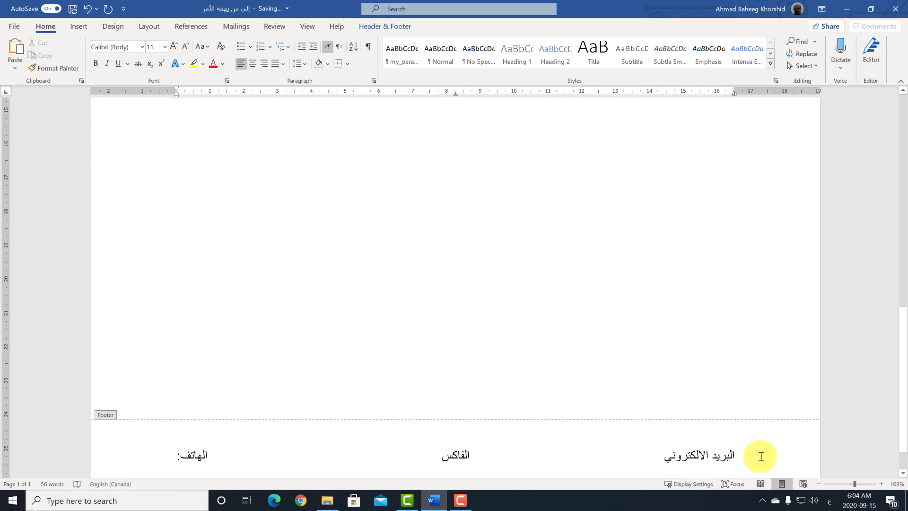
drag(752, 453, 515, 455)
drag(389, 441, 153, 456)
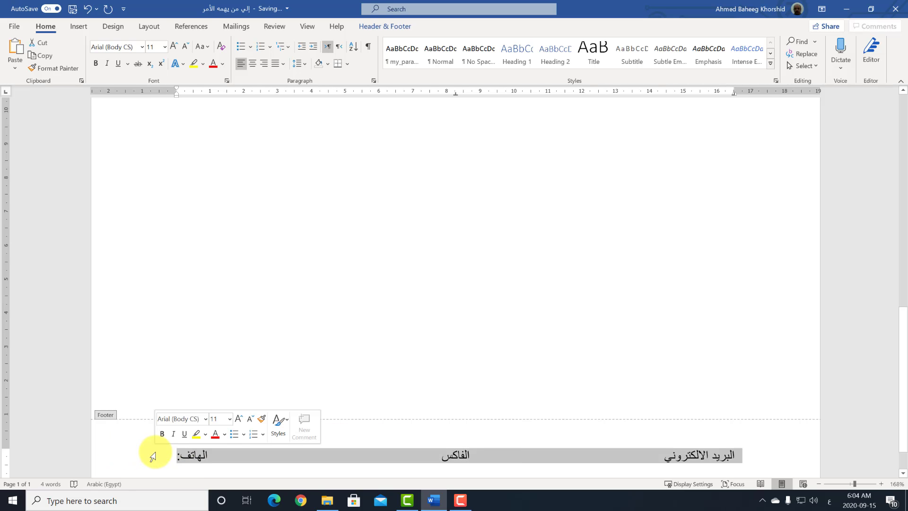
key(Delete)
Return to the letter body and browse the gallery of built-in header designs.
scroll(280, 439, up, 10)
scroll(282, 439, up, 1)
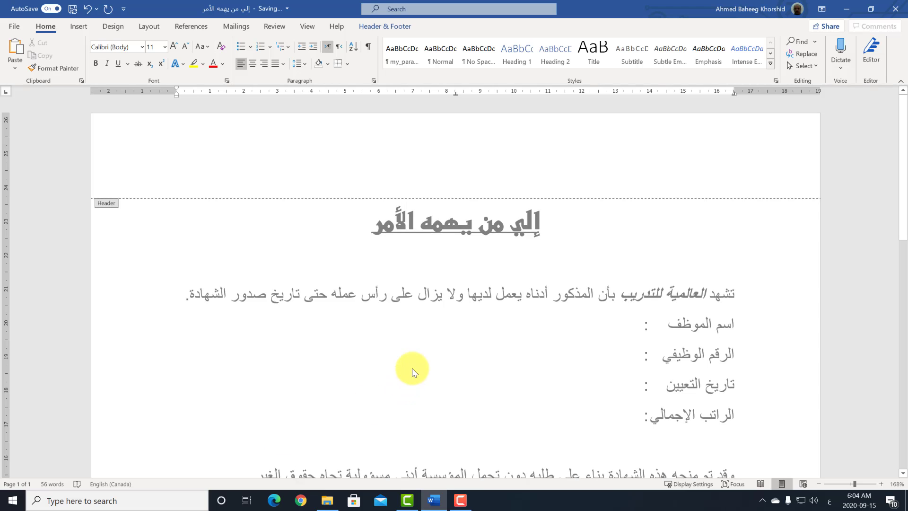
double_click(412, 371)
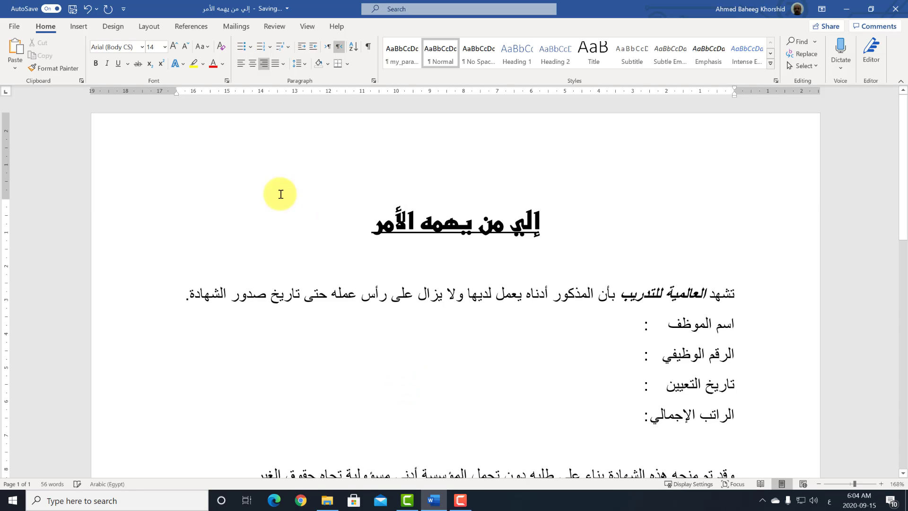
click(79, 27)
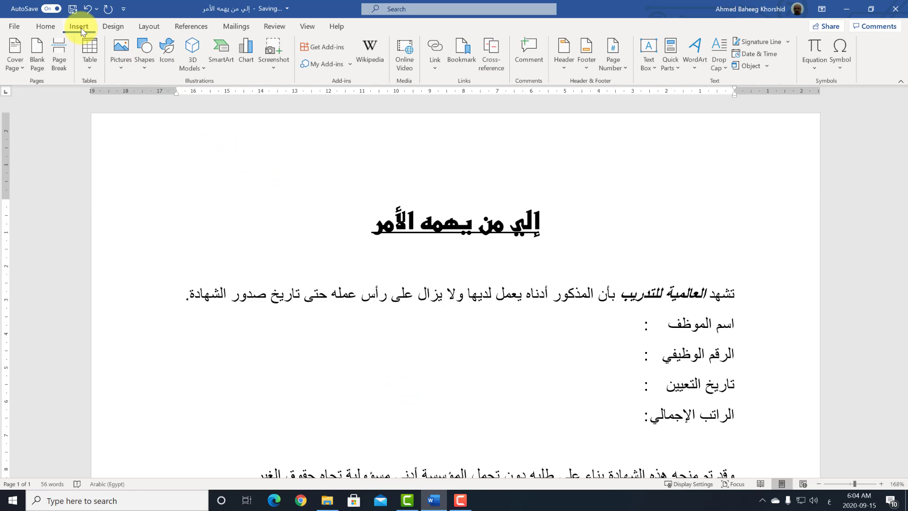
click(568, 65)
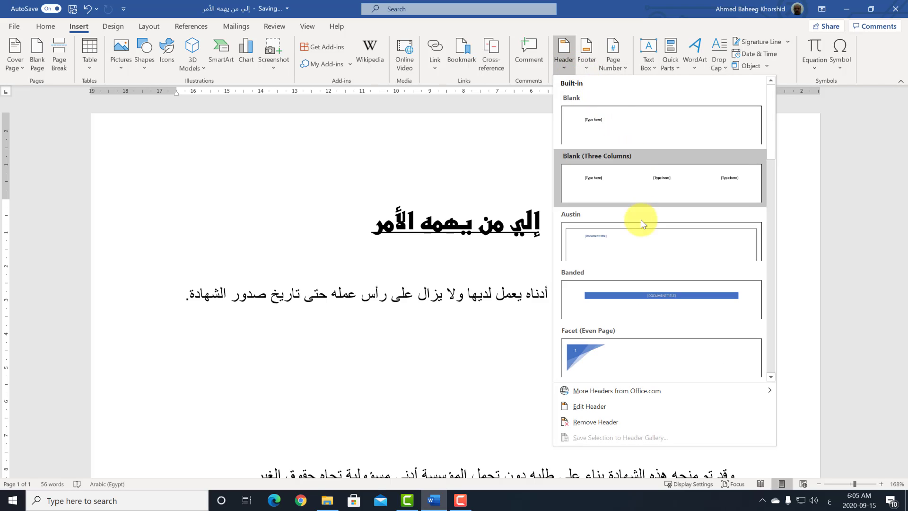
mouse_move(616, 390)
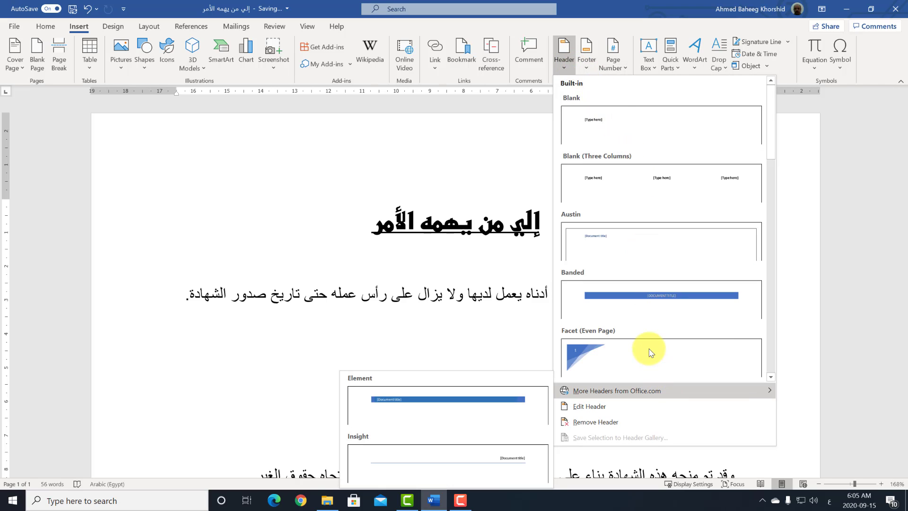
scroll(725, 184, down, 10)
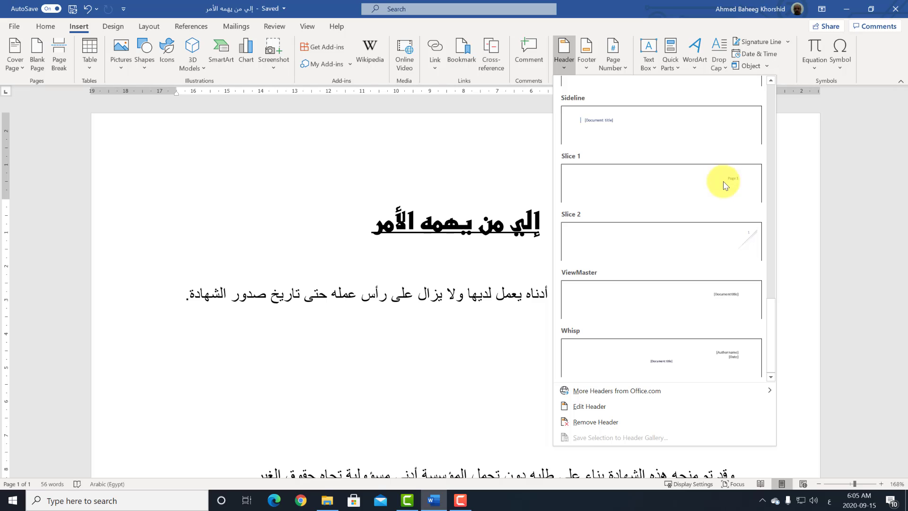
scroll(685, 366, up, 3)
scroll(685, 369, up, 10)
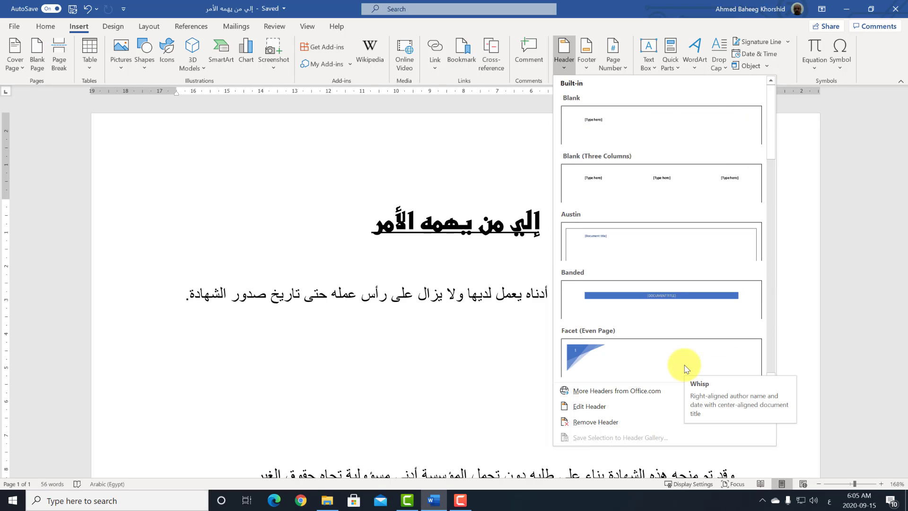
Apply the Blank (Three Columns) header and start typing 'International' in its left placeholder.
click(620, 187)
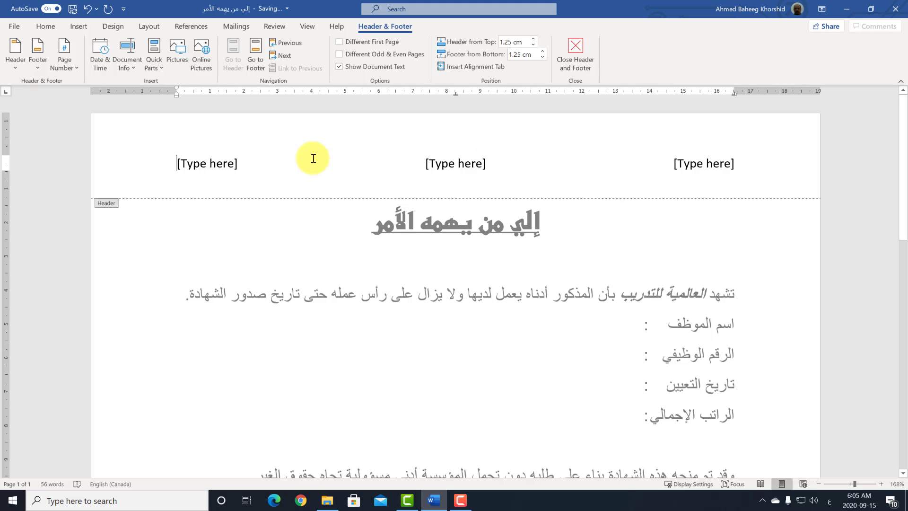
double_click(208, 163)
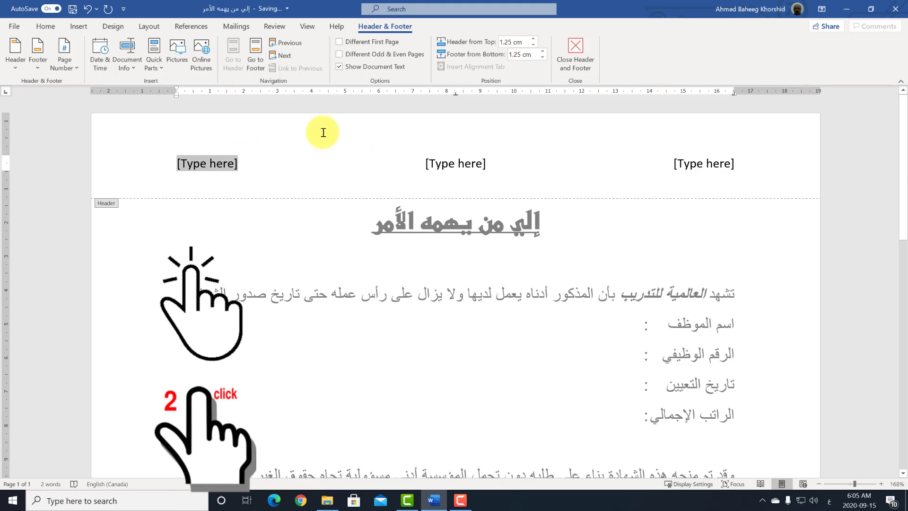
key(alt+shift)
text(Intern)
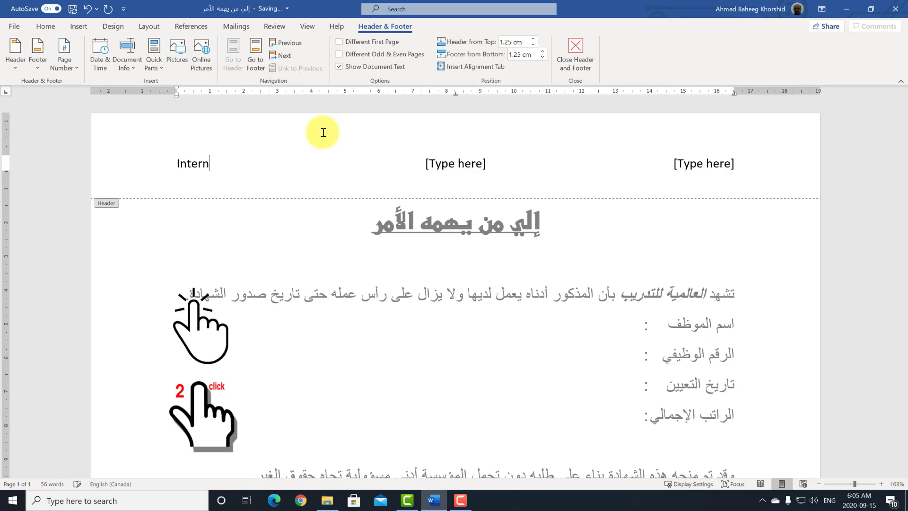
text(ational Training)
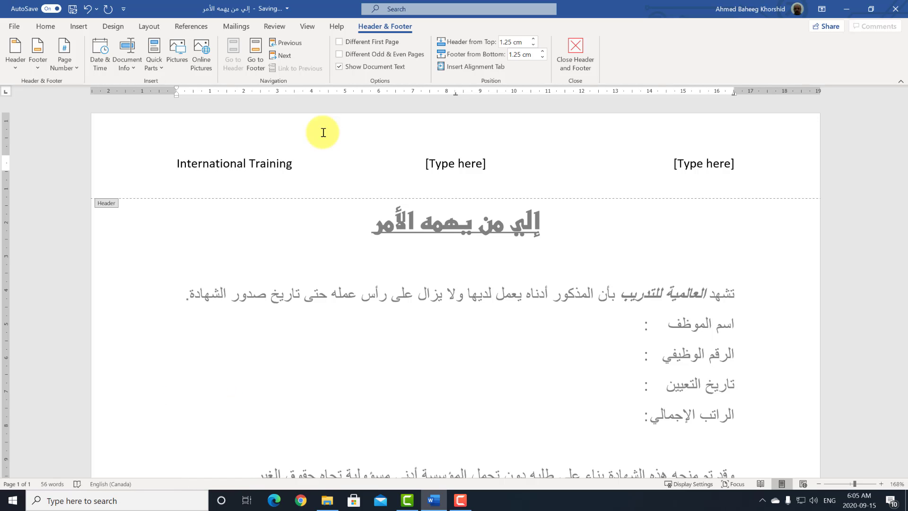
Insert the it_logo picture into the middle header placeholder and shrink it to 2 cm high.
click(445, 165)
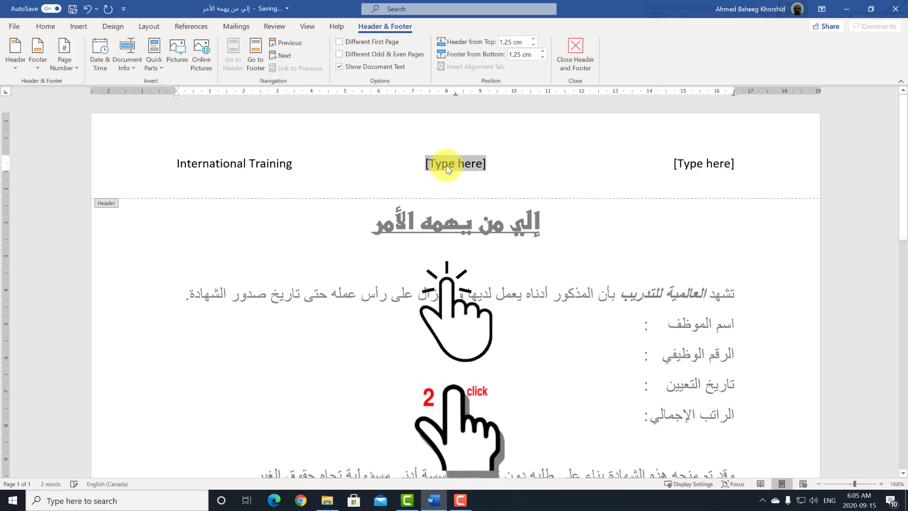
click(87, 27)
click(122, 51)
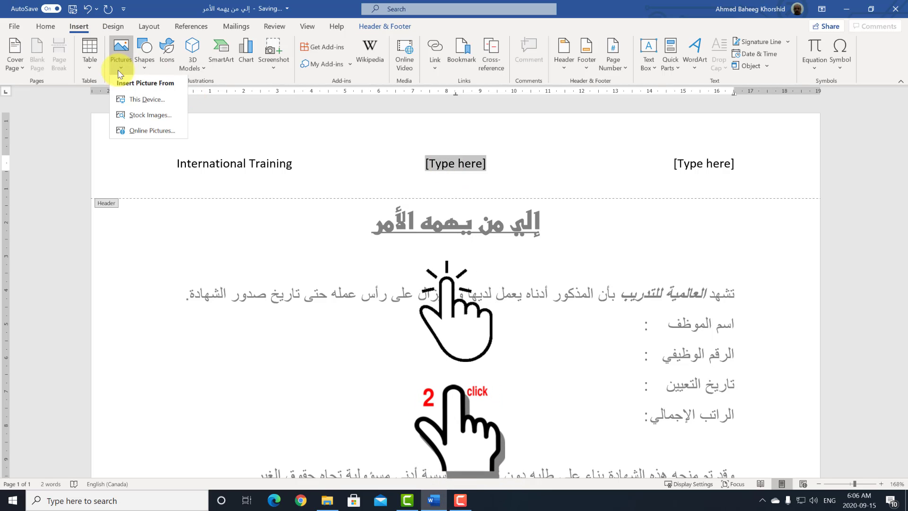
click(130, 95)
click(299, 199)
click(331, 270)
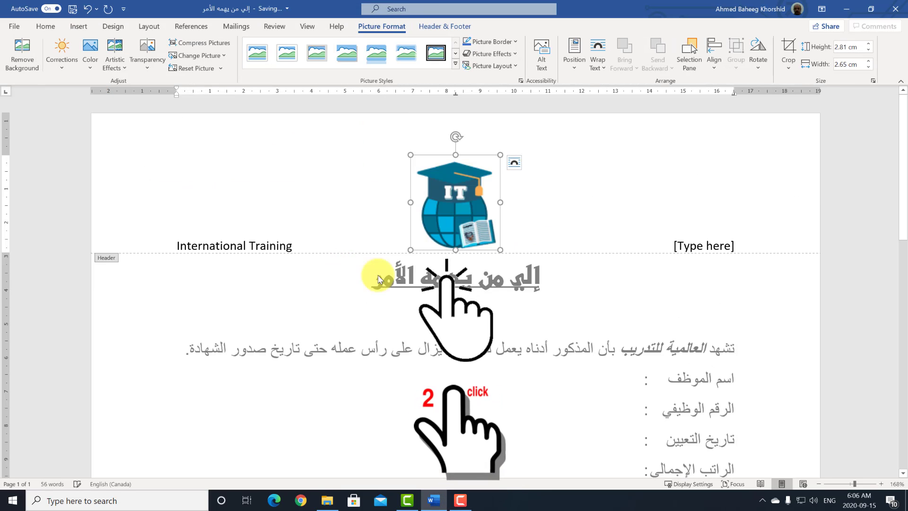
click(869, 49)
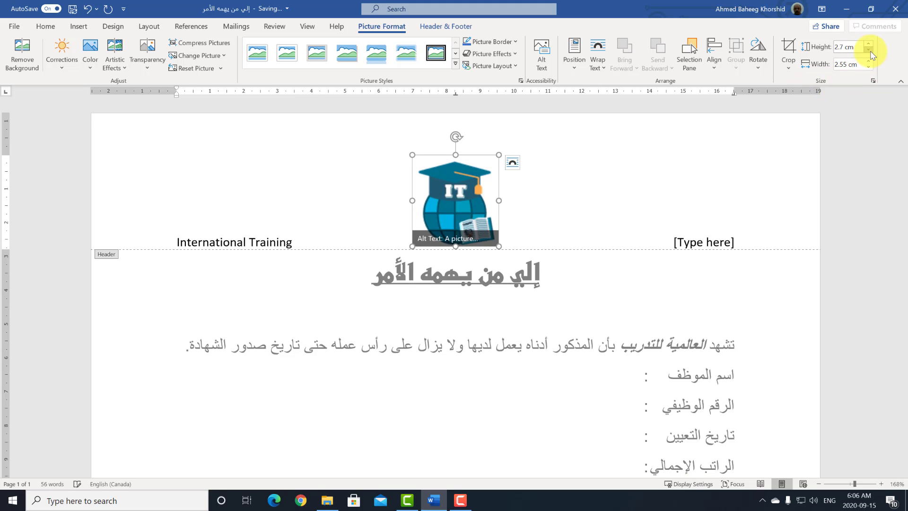
click(869, 50)
click(869, 50)
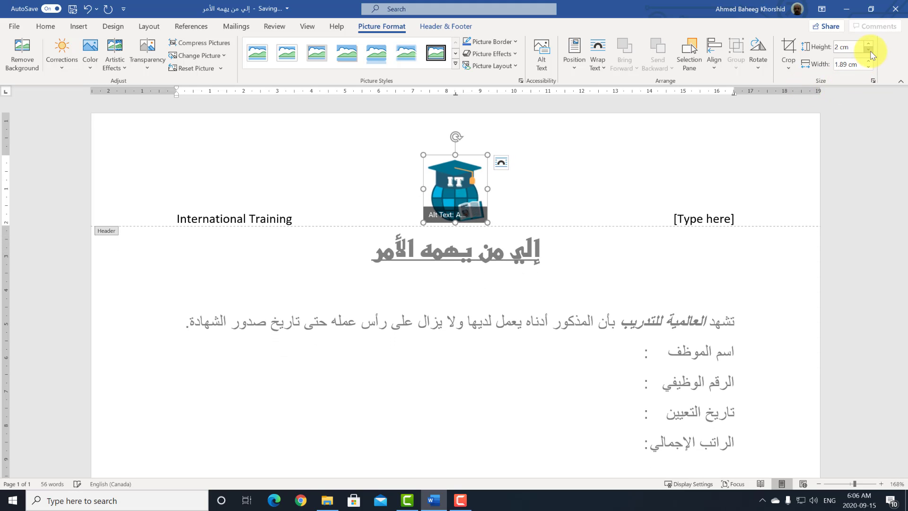
Type 'العالمية للتدريب' in the right header placeholder.
click(715, 218)
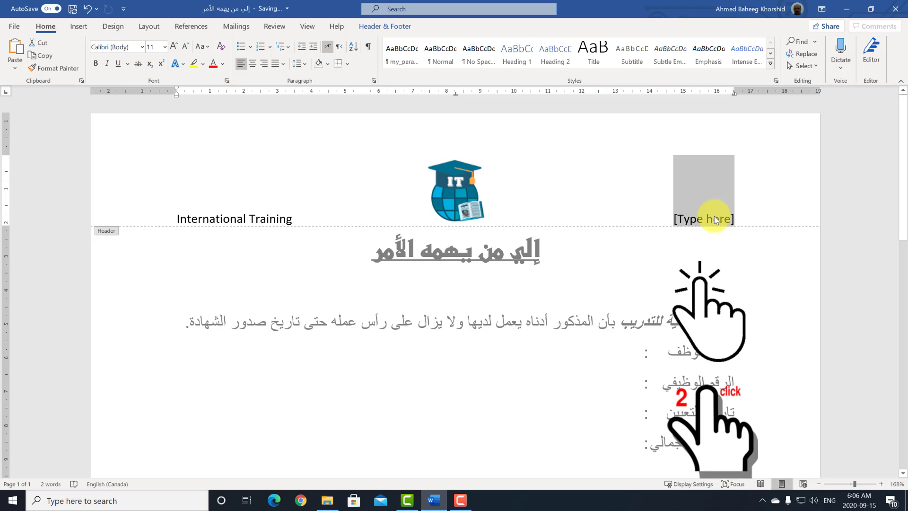
key(alt+shift)
text(الع)
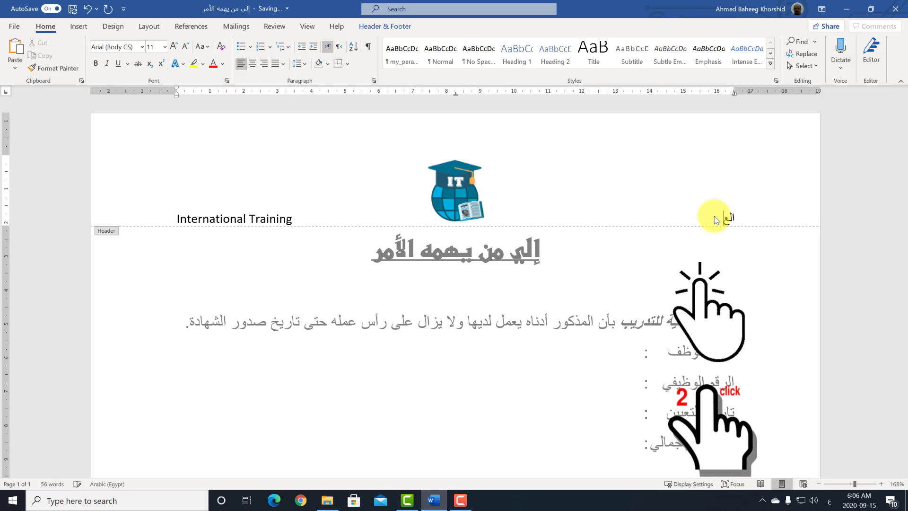
text(المية للتدريب)
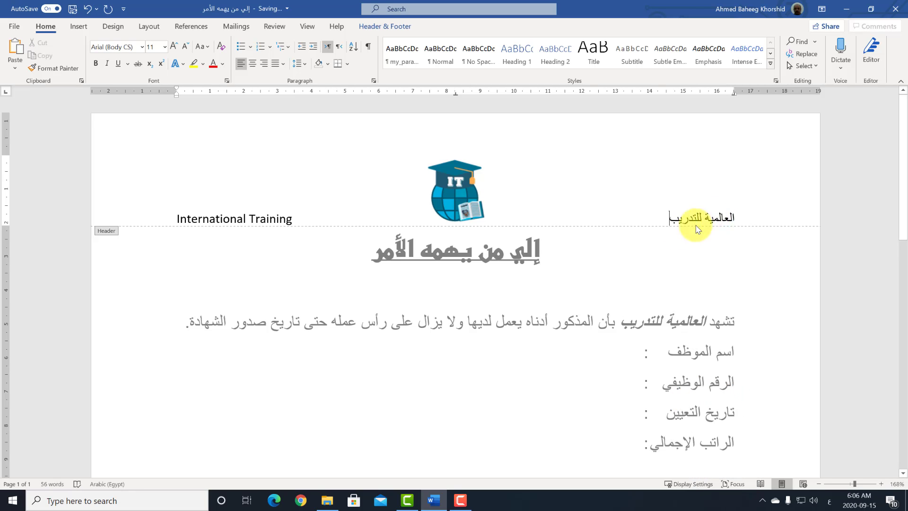
scroll(680, 231, down, 6)
scroll(648, 244, down, 2)
scroll(649, 249, down, 1)
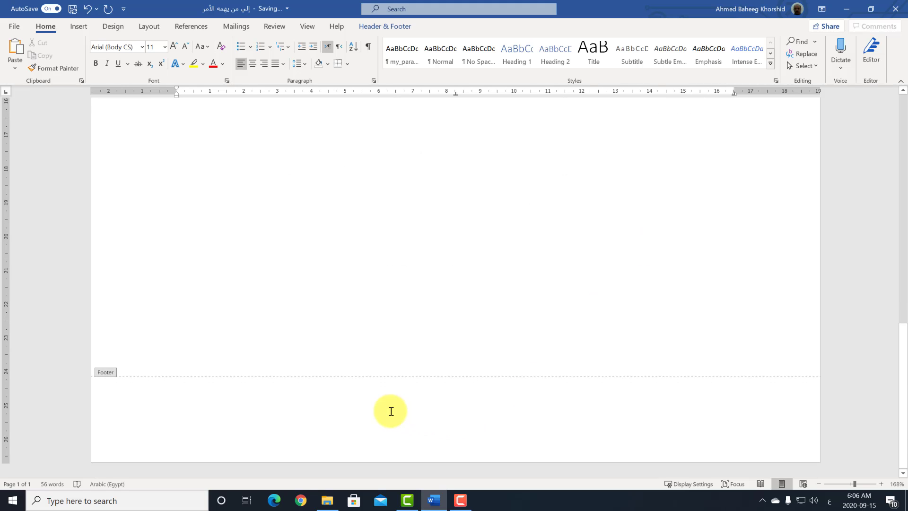
scroll(390, 411, up, 10)
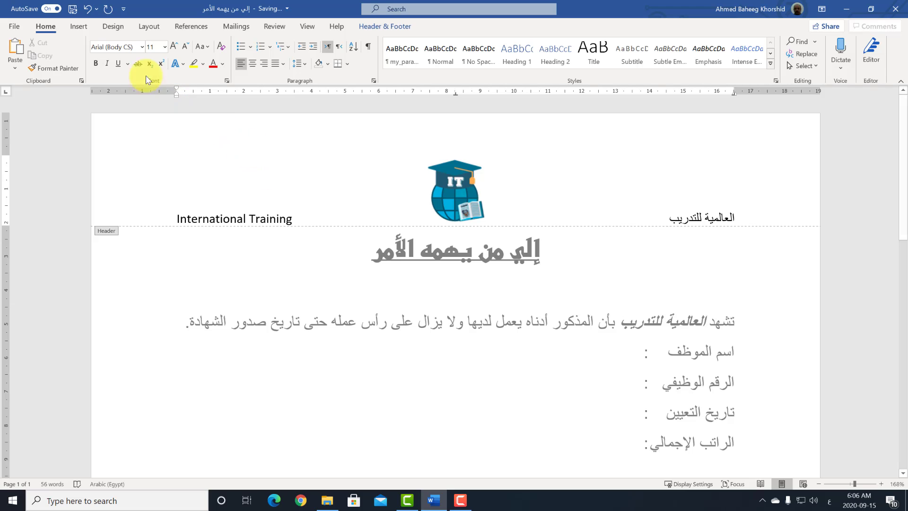
Insert a Blank (Three Columns) footer.
click(79, 27)
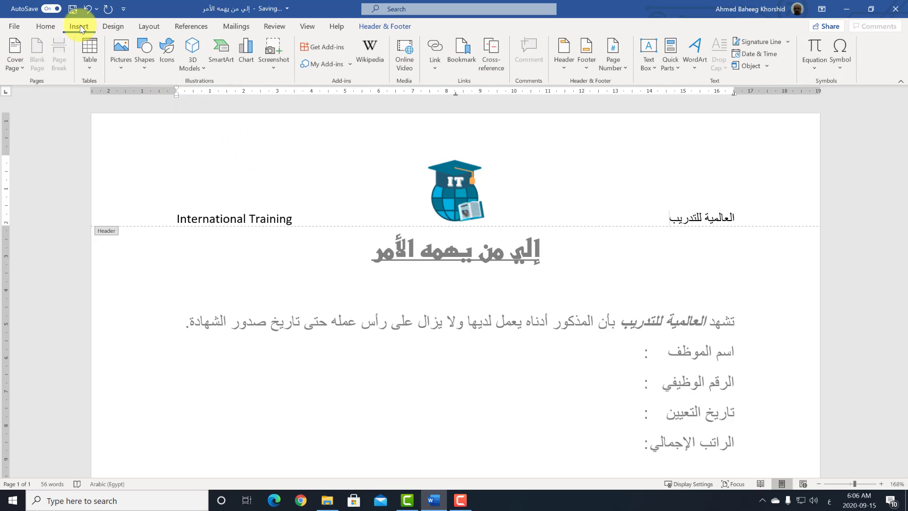
click(585, 72)
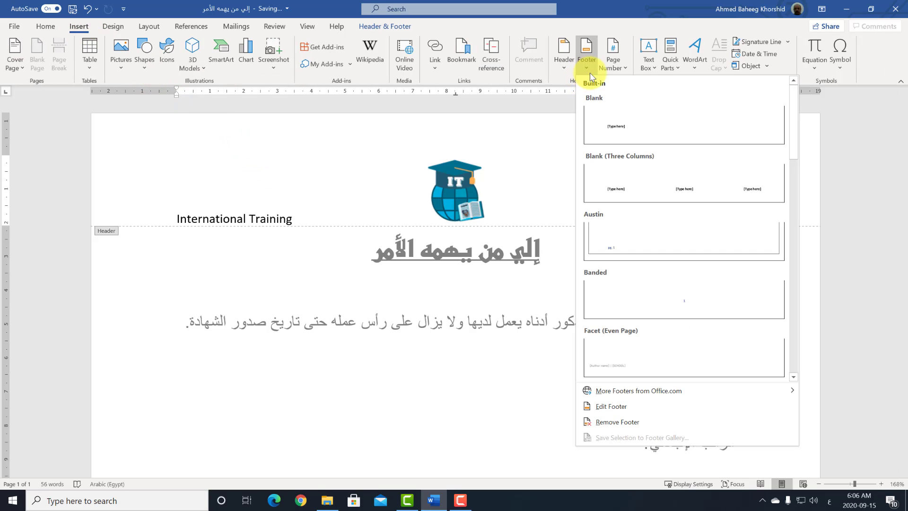
click(671, 195)
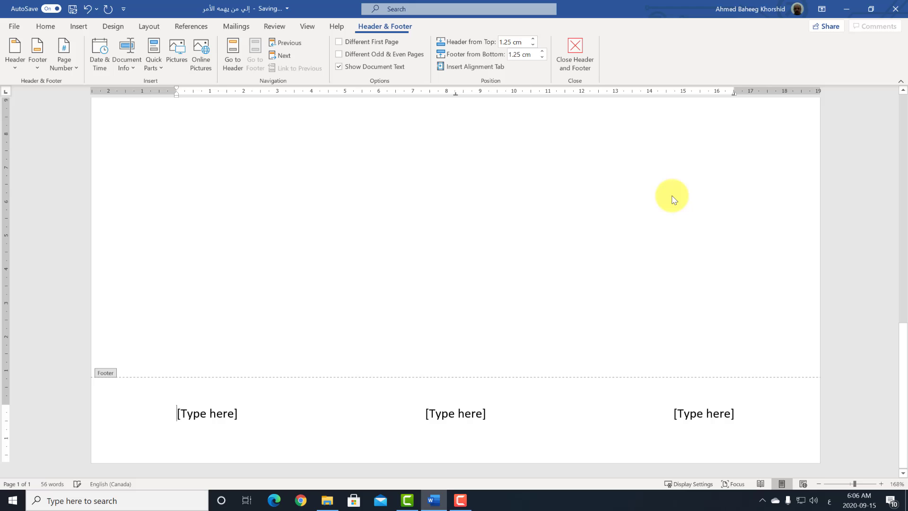
Fill the footer placeholders with Arabic contact labels, with 'فاكس :' centred and the e-mail label at right.
double_click(213, 416)
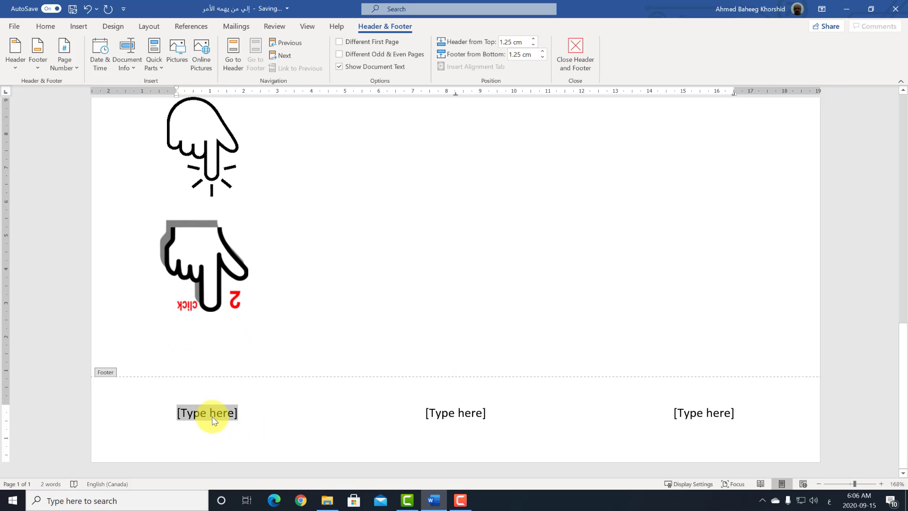
text(هاتف)
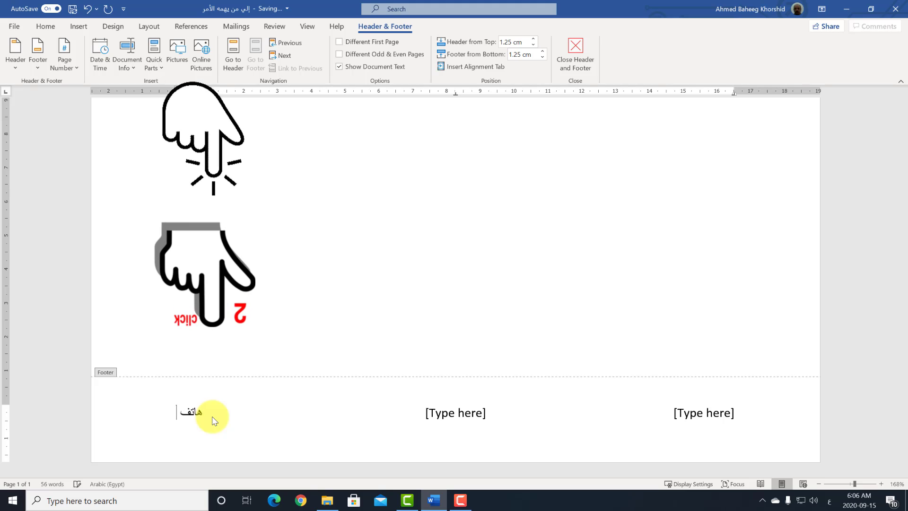
text( :)
key(Tab)
key(ctrl+z)
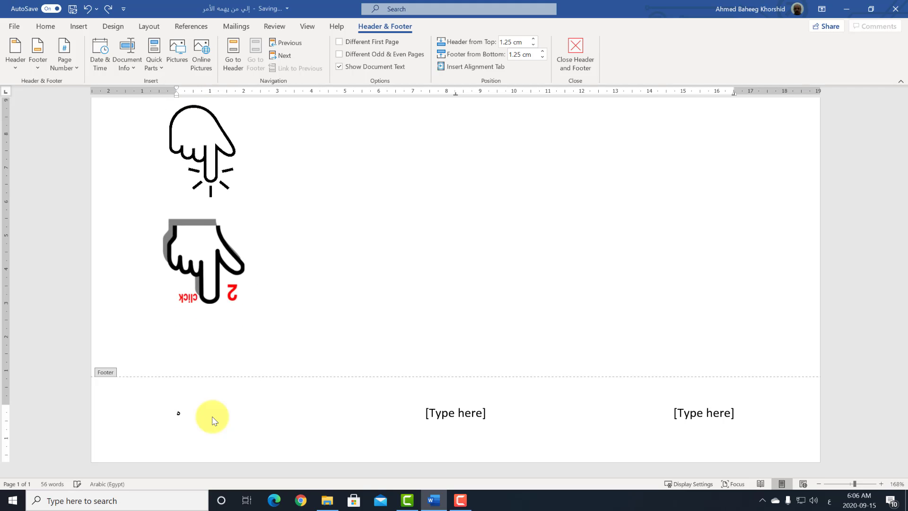
double_click(460, 412)
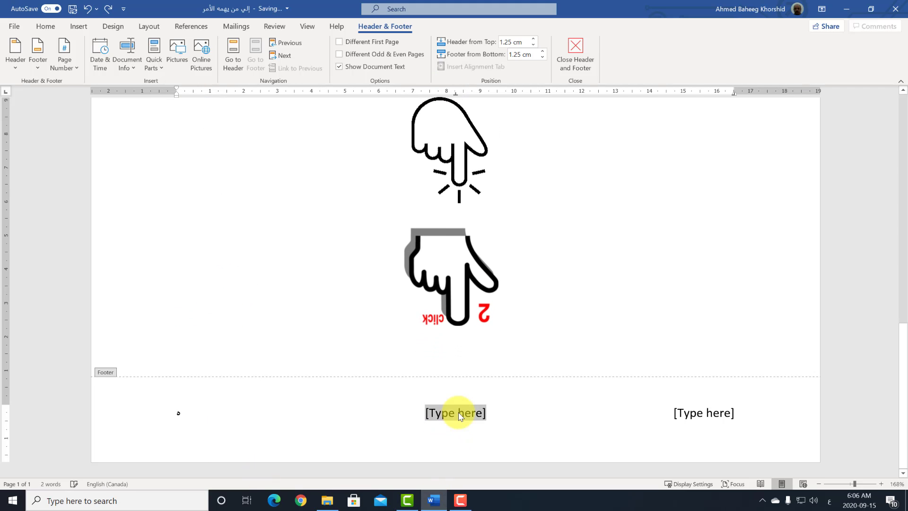
text(فاكس :)
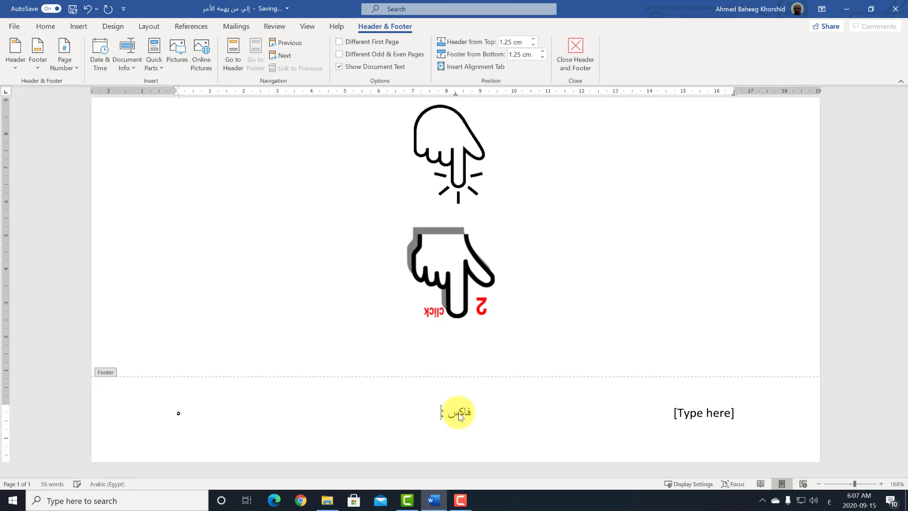
double_click(719, 411)
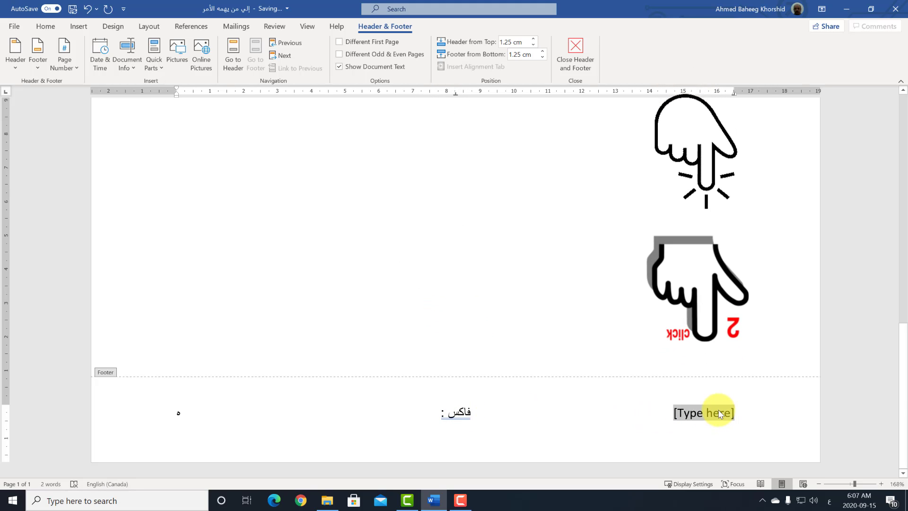
text(البرج ال)
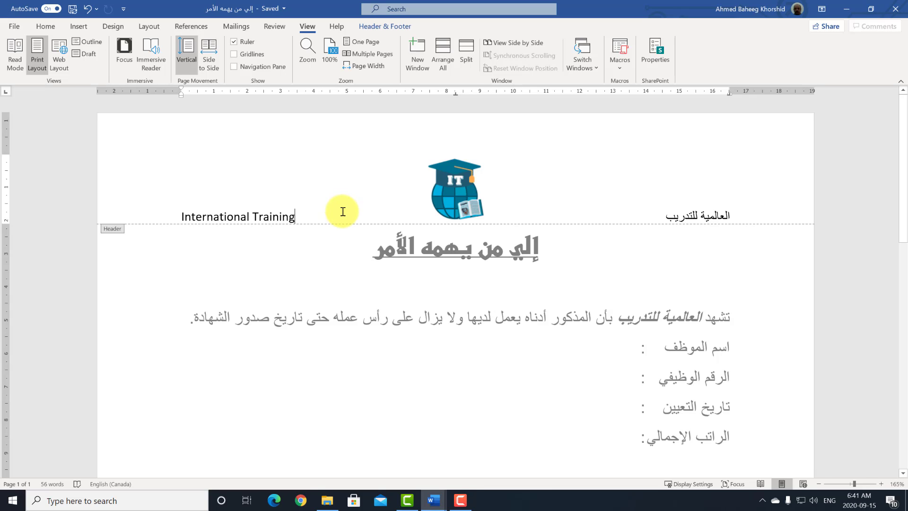
Add a bottom border line under the header text.
key(End)
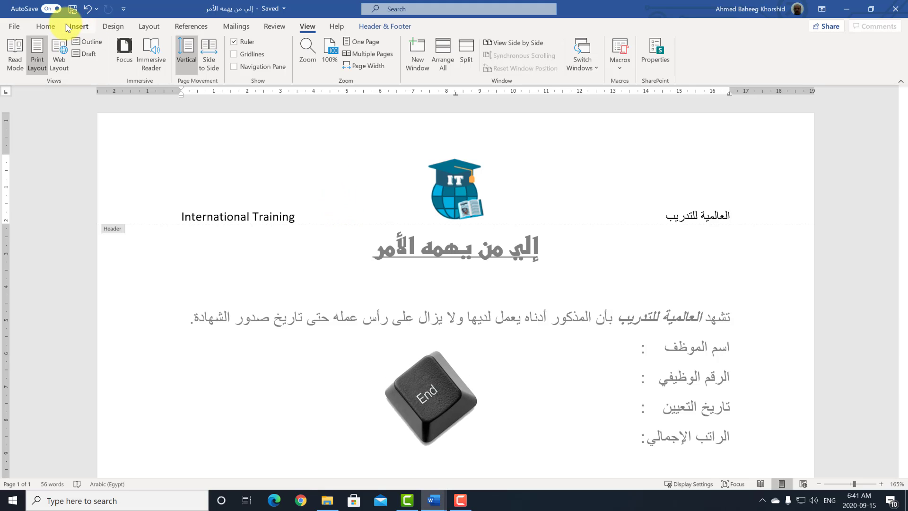
click(46, 26)
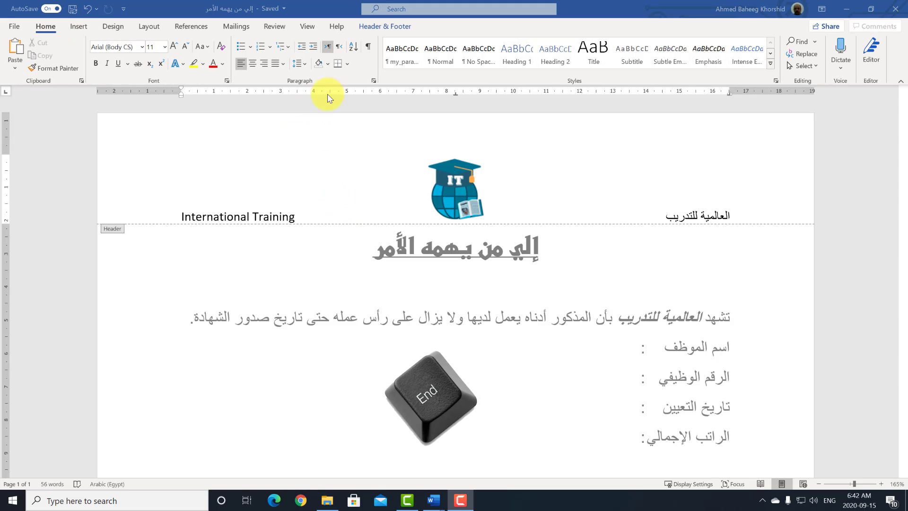
click(348, 64)
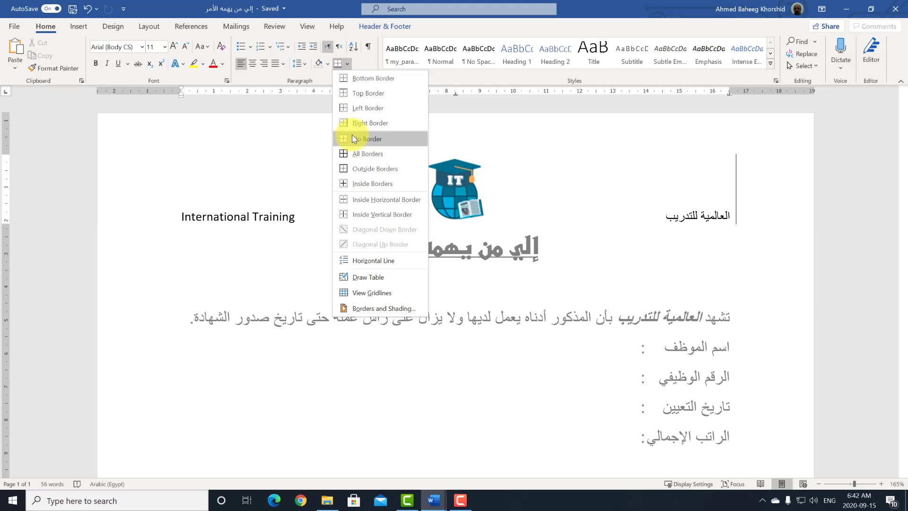
click(389, 265)
Add a top border line above the footer contact labels, then bring up Borders and Shading.
scroll(681, 237, down, 10)
scroll(691, 246, down, 5)
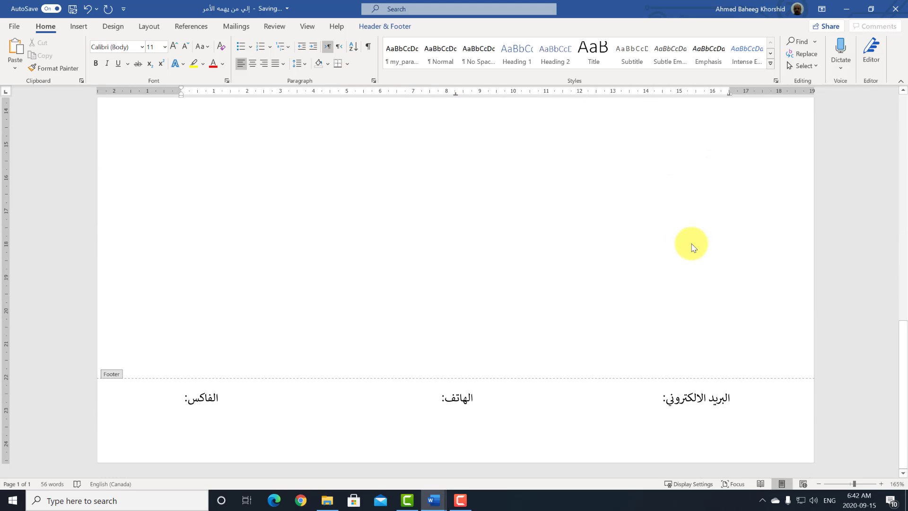
click(683, 396)
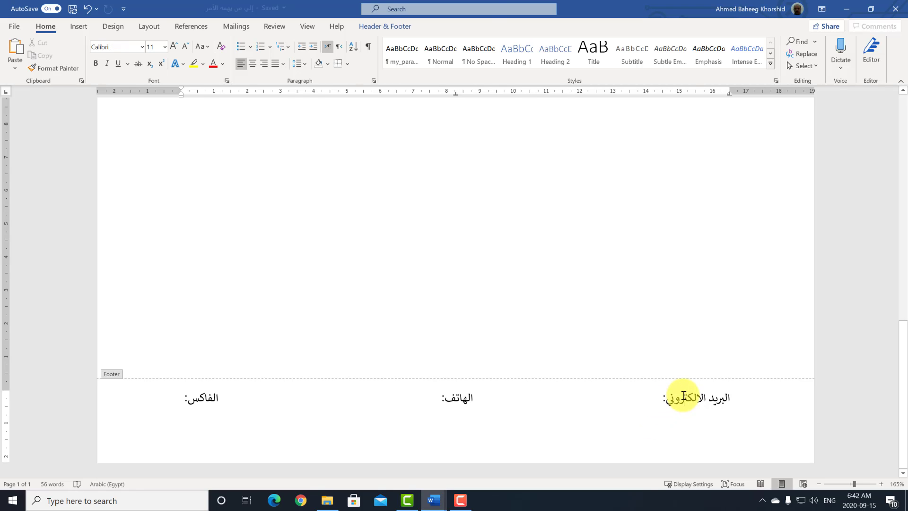
key(Home)
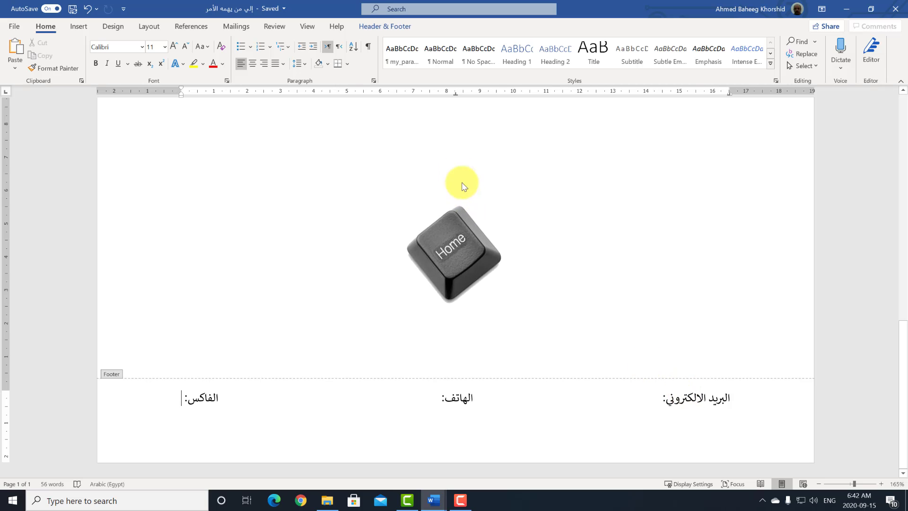
click(348, 64)
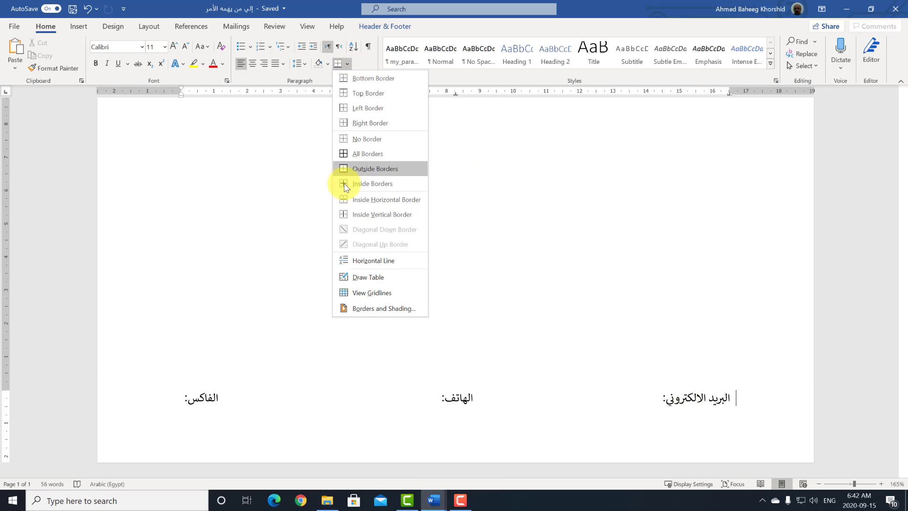
click(360, 261)
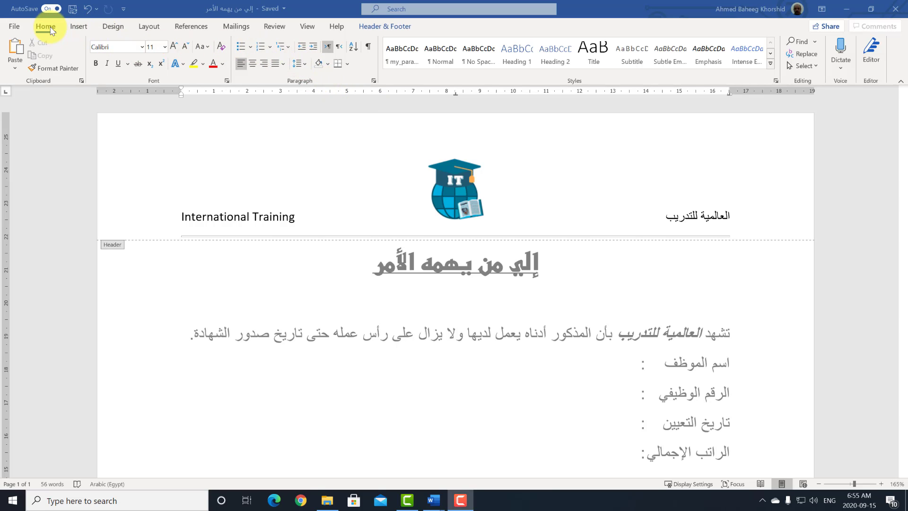
click(347, 63)
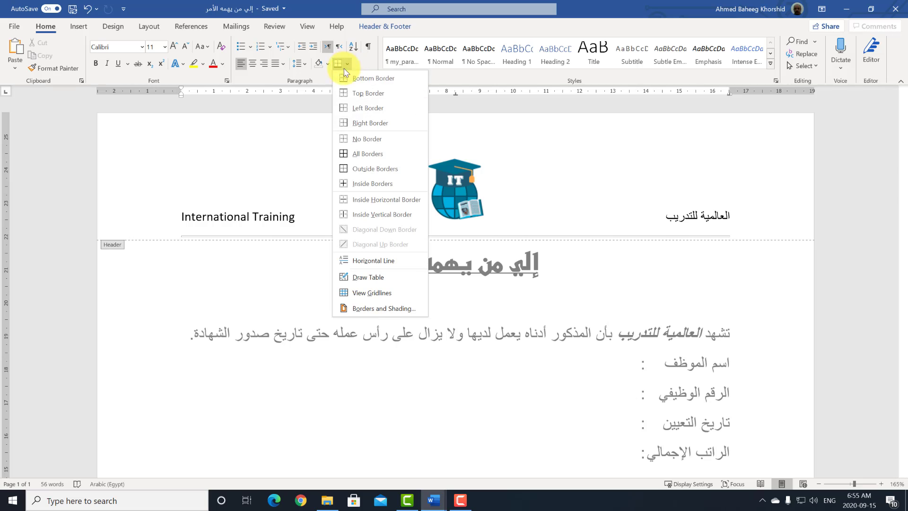
click(384, 308)
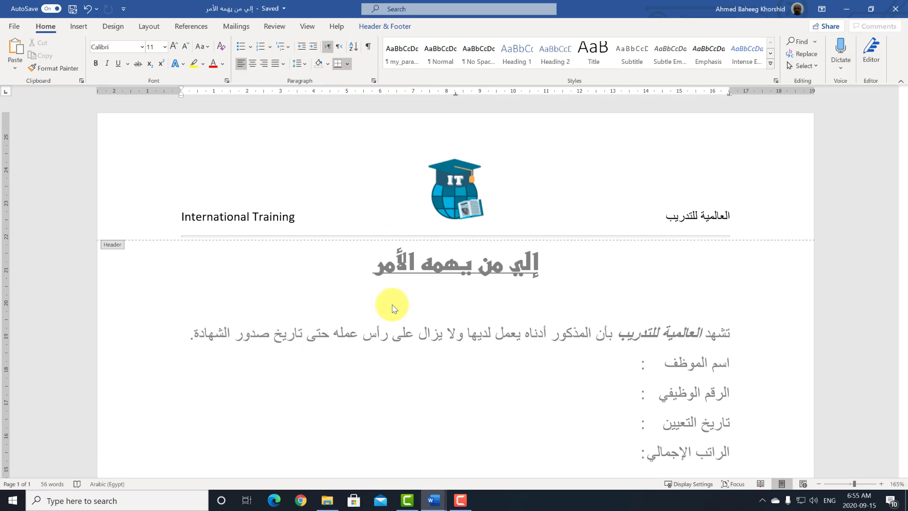
Apply a black-and-white frame art border around the whole page.
click(311, 157)
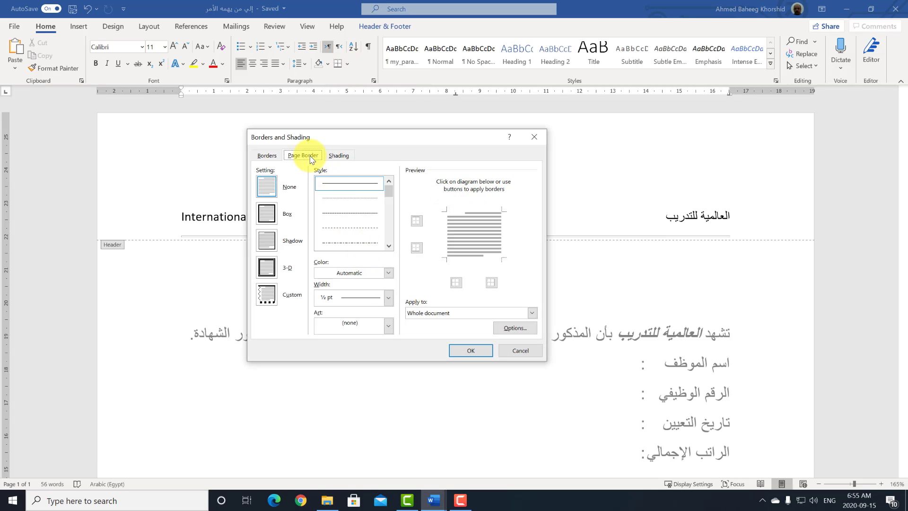
click(389, 326)
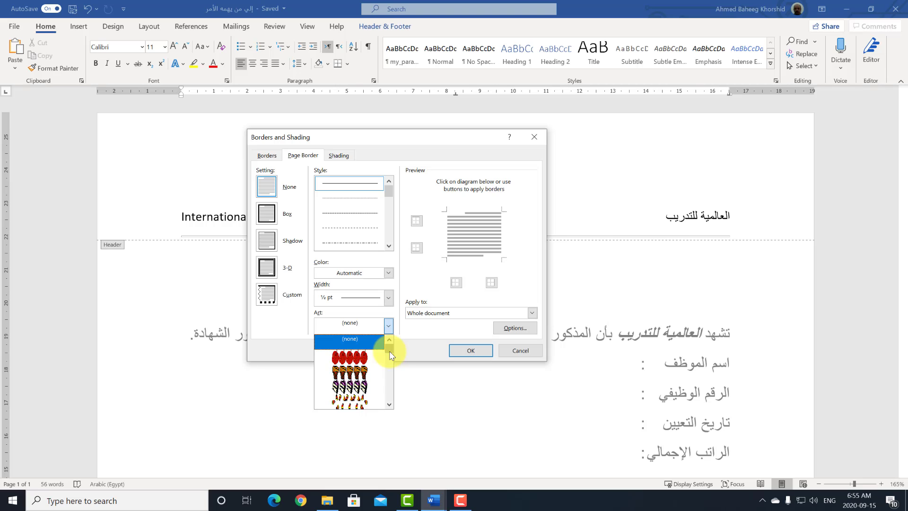
click(389, 404)
click(389, 404)
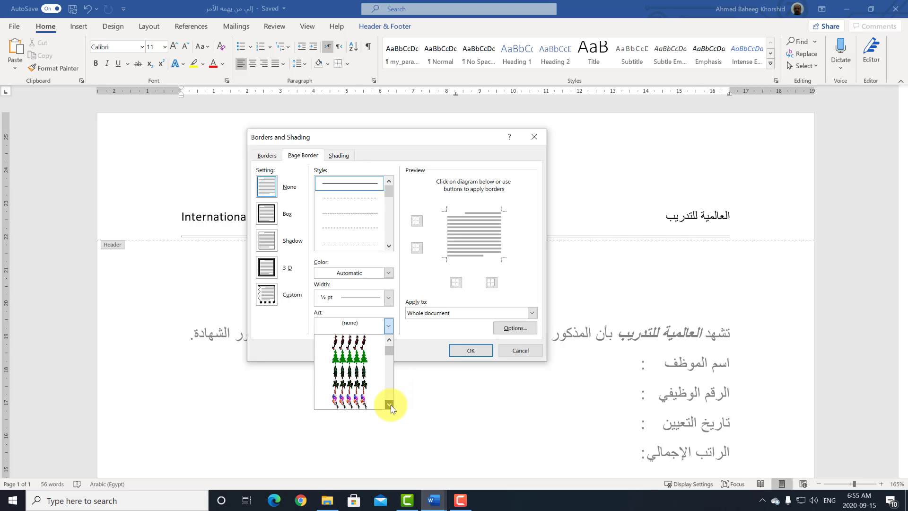
click(389, 402)
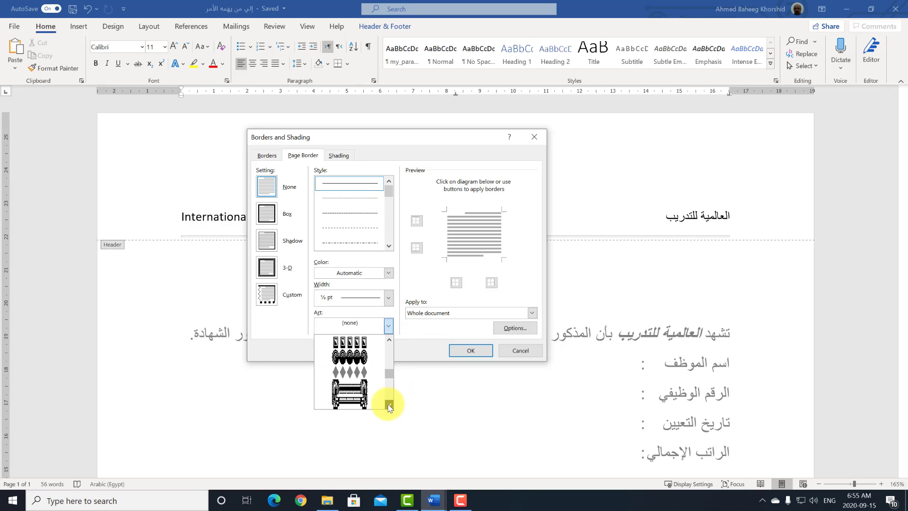
click(389, 402)
click(371, 371)
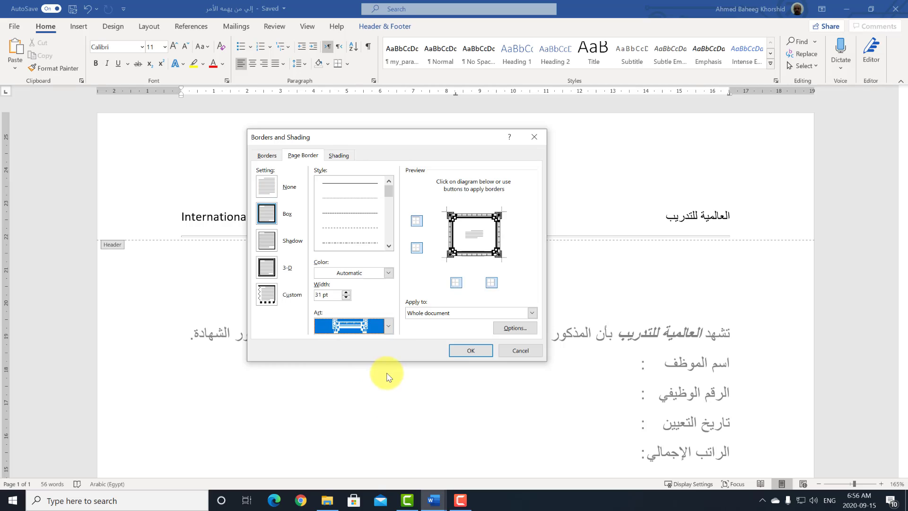
click(471, 350)
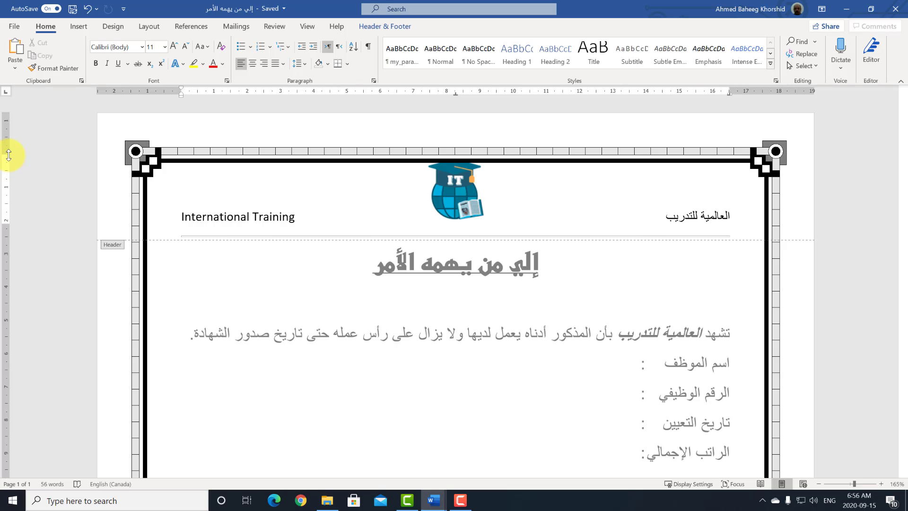
Push the header content slightly lower, return to the body, and save the letter.
drag(8, 155, 7, 162)
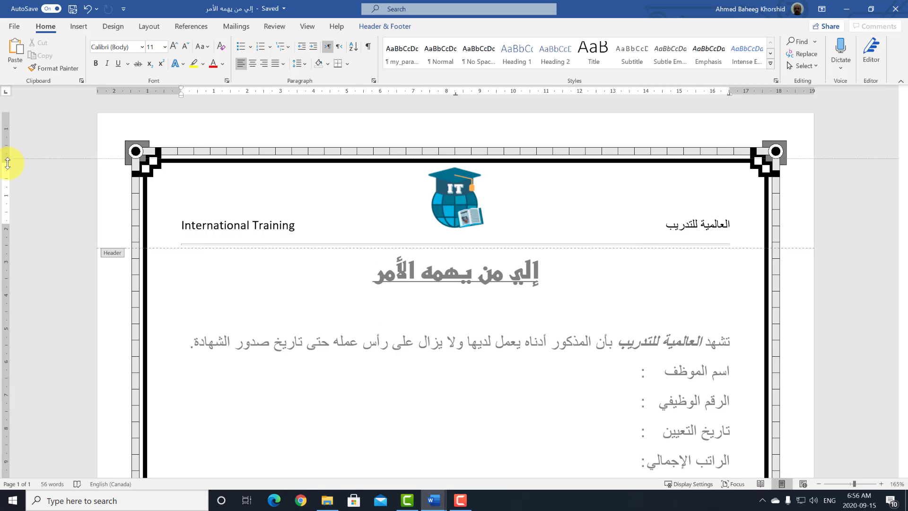
scroll(16, 192, down, 5)
double_click(121, 314)
scroll(137, 314, up, 5)
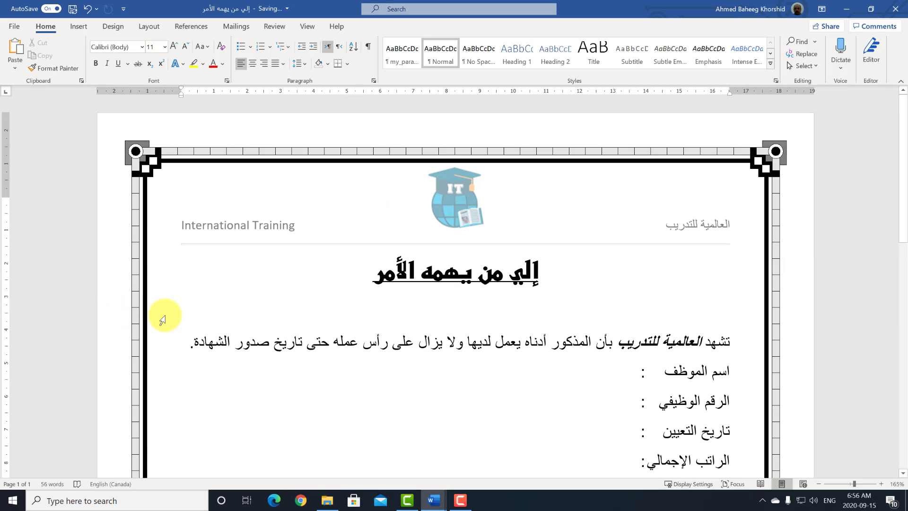
scroll(162, 319, down, 2)
scroll(164, 320, down, 5)
scroll(165, 320, down, 5)
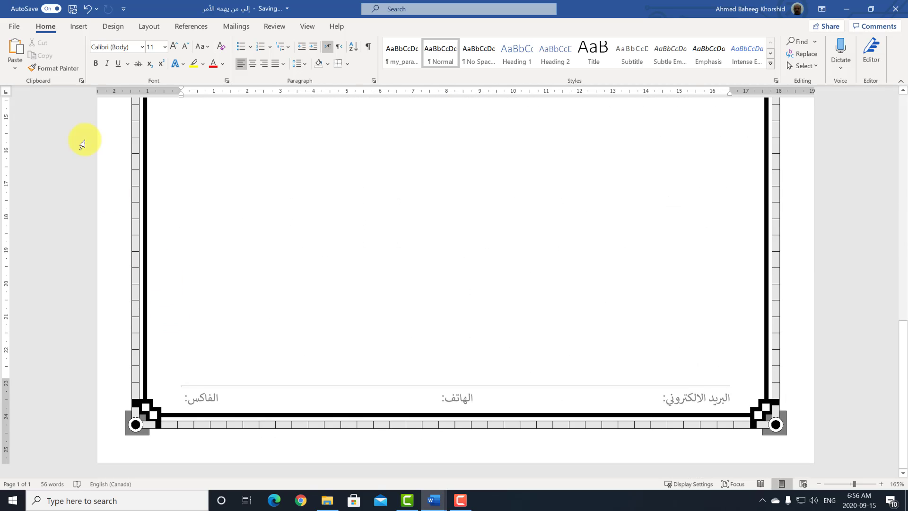
click(73, 8)
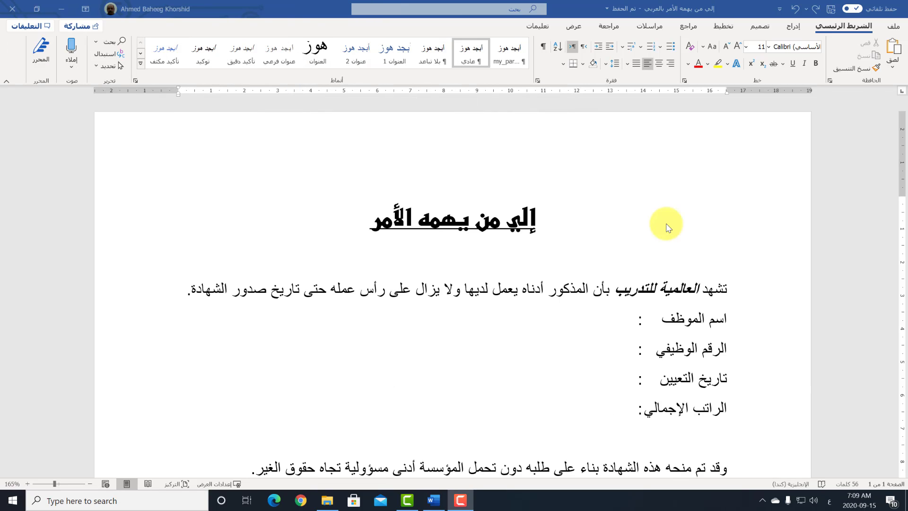
Insert a Blank (Three Columns) header.
click(796, 27)
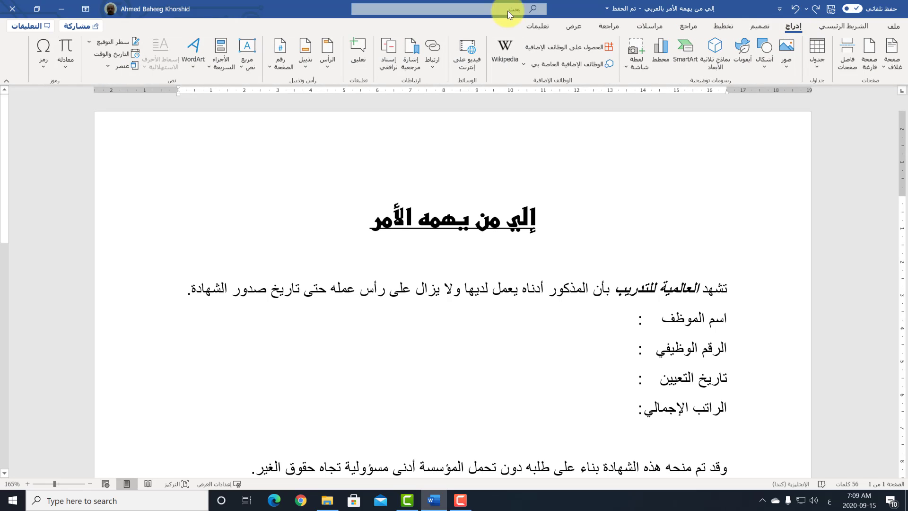
click(333, 67)
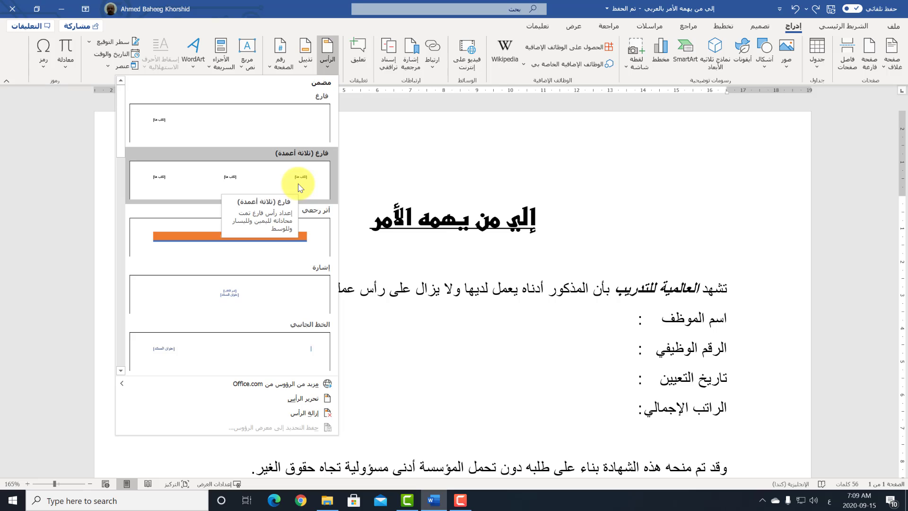
click(298, 187)
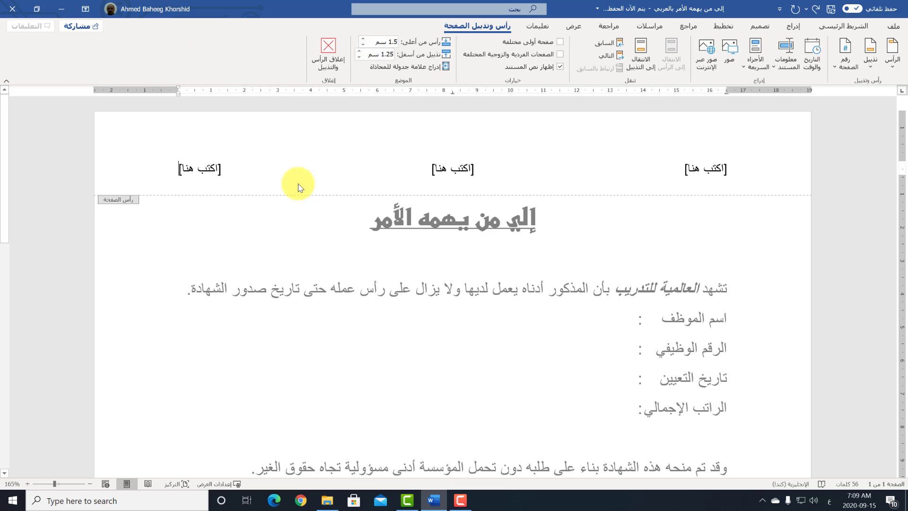
Type 'العالمية للتدريب' in the right header slot and 'International Training' in the left.
click(716, 174)
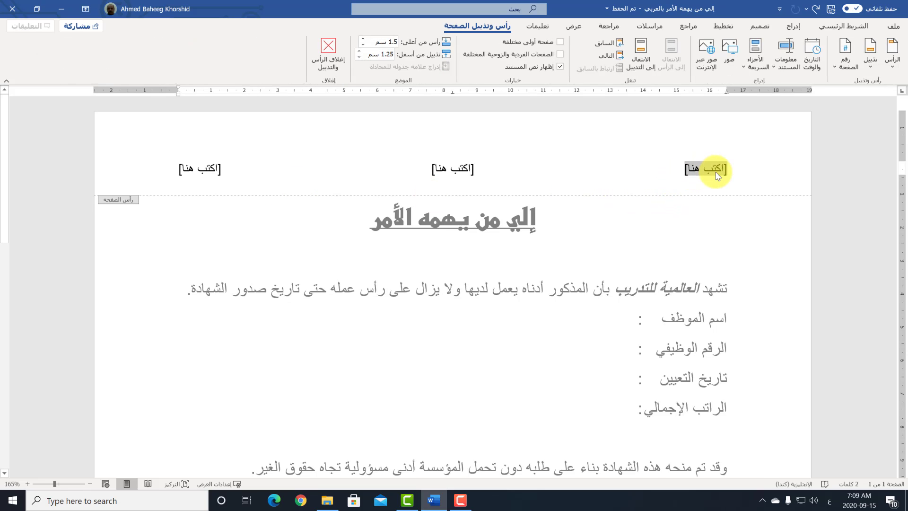
text(العالمية للتدريب)
click(211, 168)
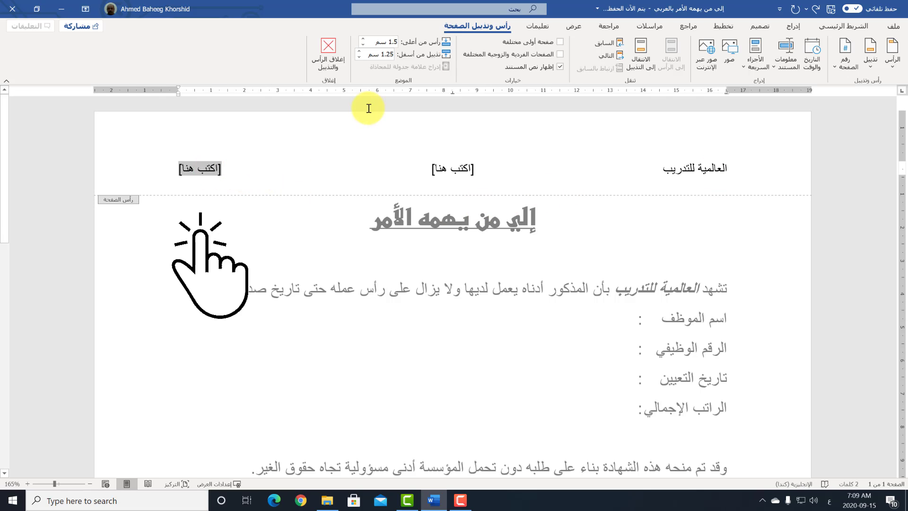
key(alt+shift)
text(International Training)
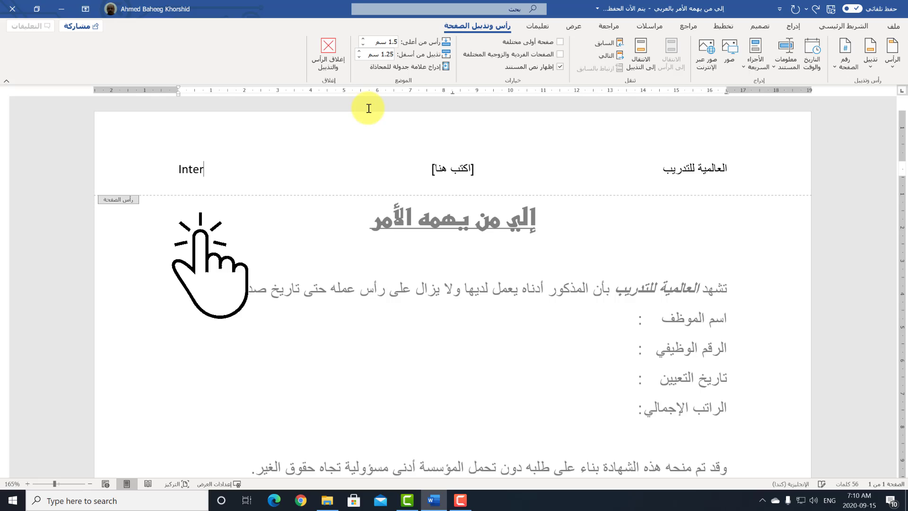
click(457, 171)
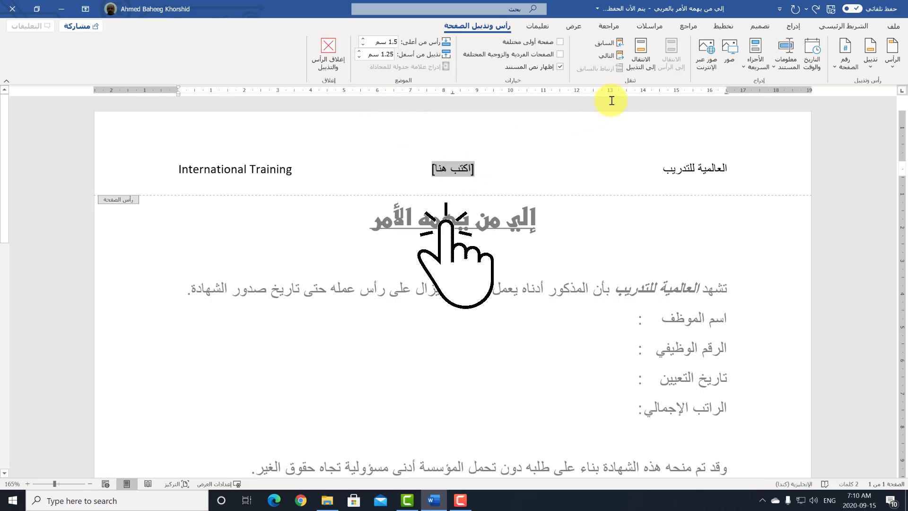
click(799, 27)
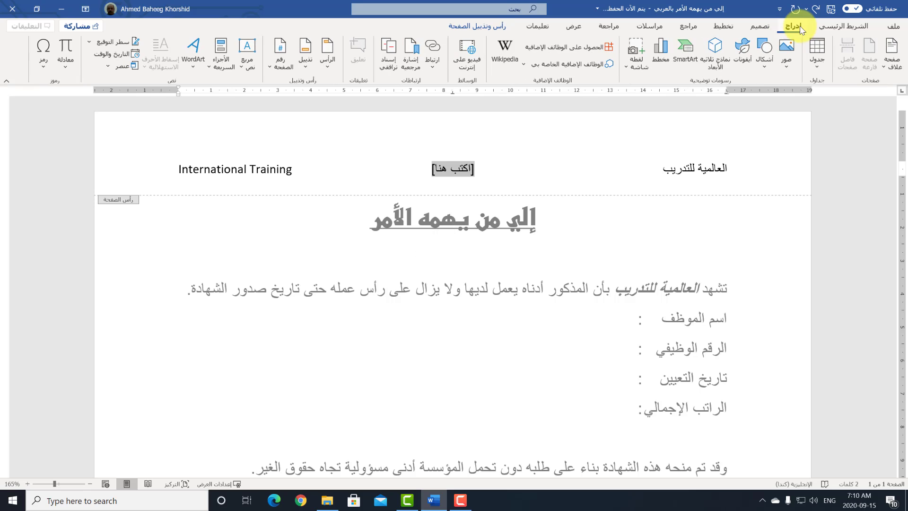
Insert the it_logo picture from the Pictures folder into the header's centre slot.
click(781, 69)
click(773, 100)
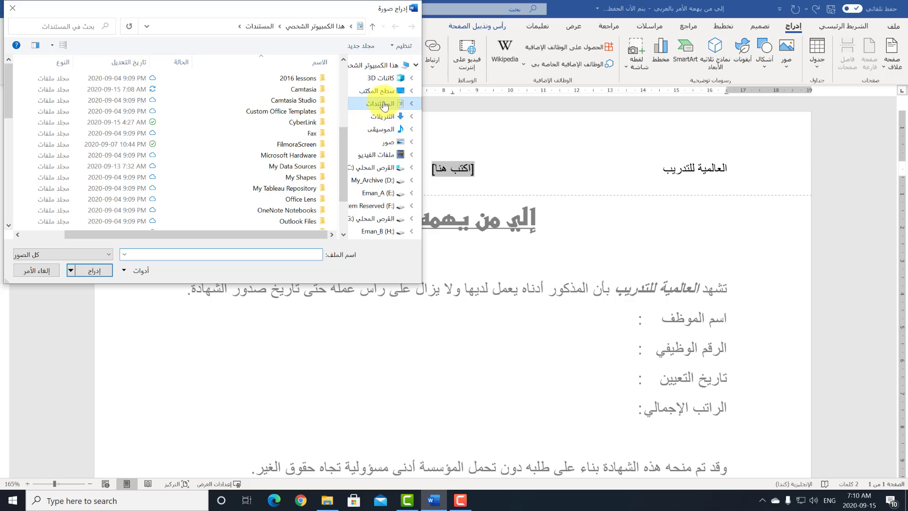
click(396, 143)
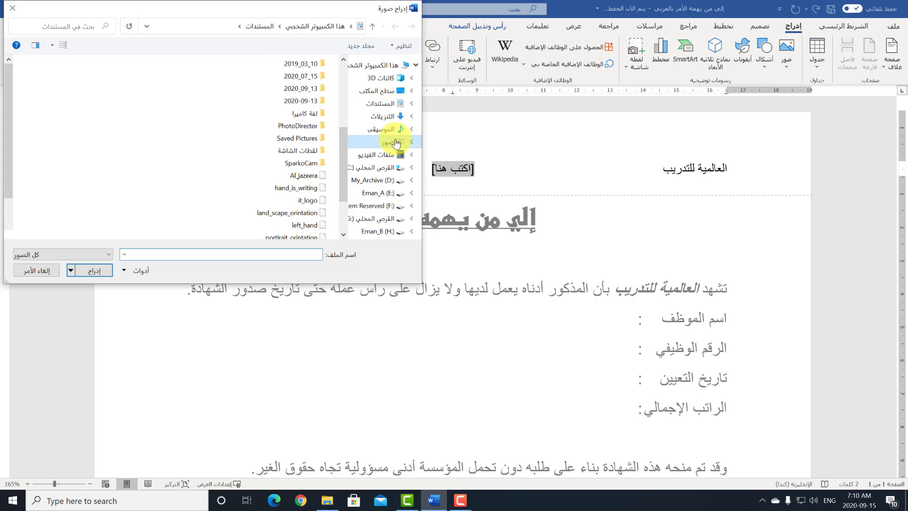
click(306, 200)
click(103, 273)
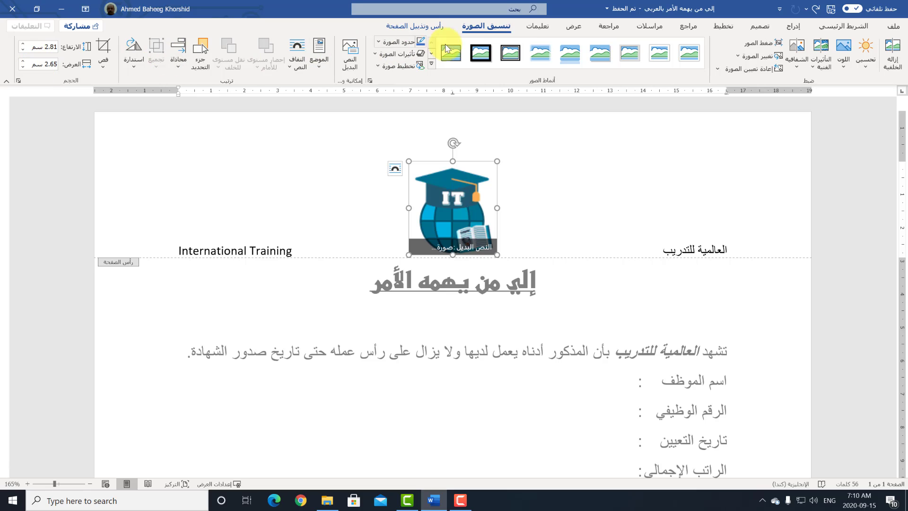
Shrink the logo to 2 cm tall.
click(23, 49)
click(23, 49)
click(23, 50)
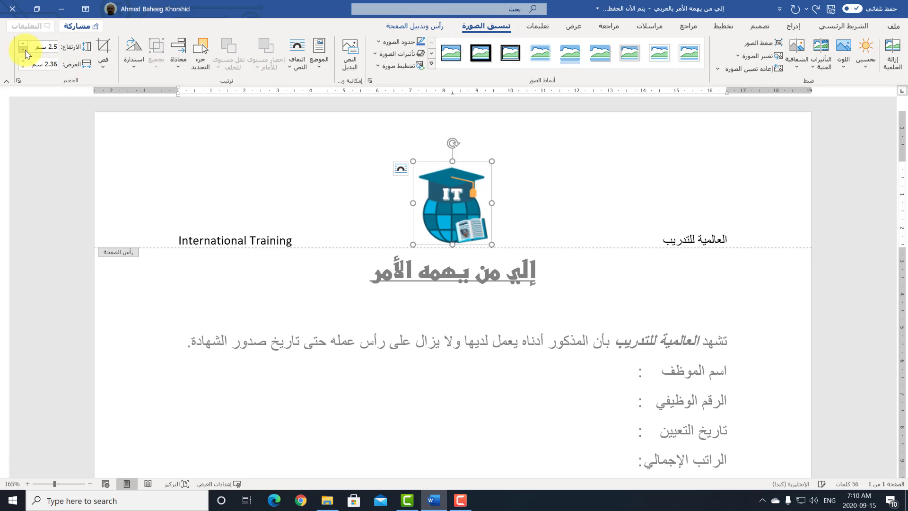
click(23, 49)
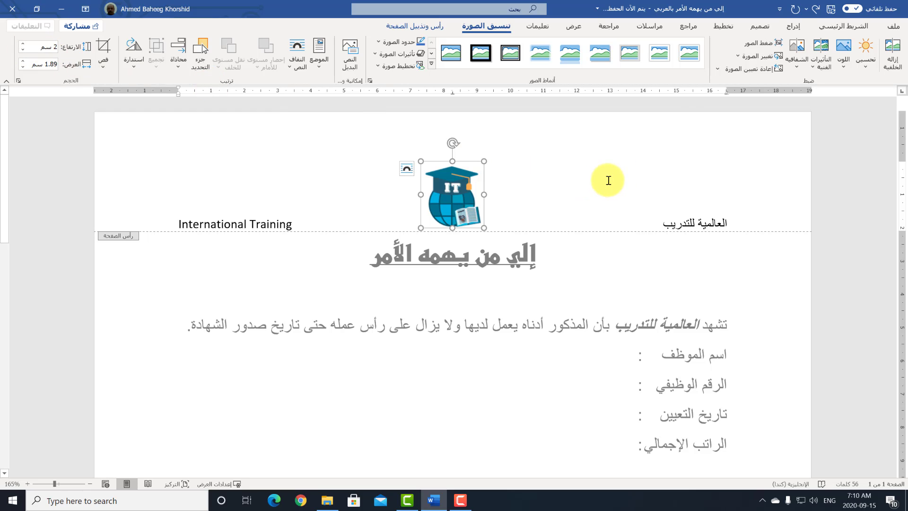
click(796, 27)
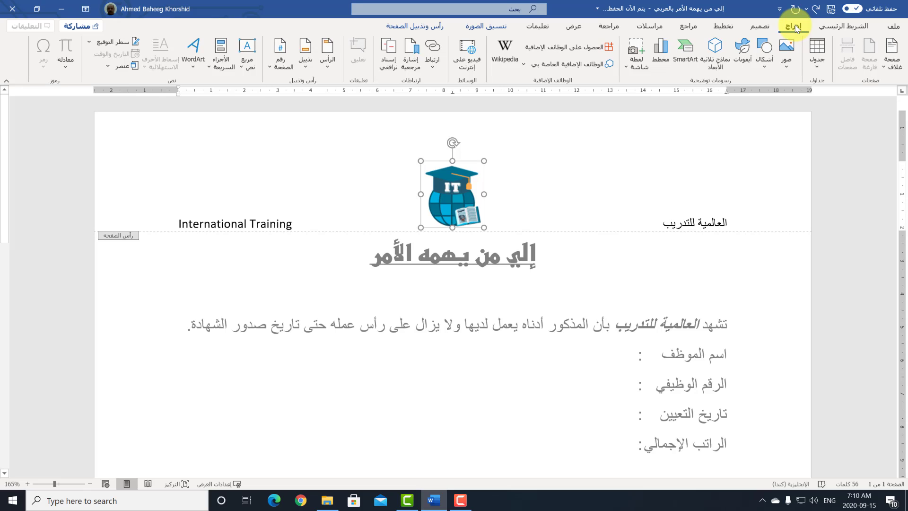
Insert a Blank (Three Columns) footer and type 'الهاتف:' in the right slot.
click(305, 66)
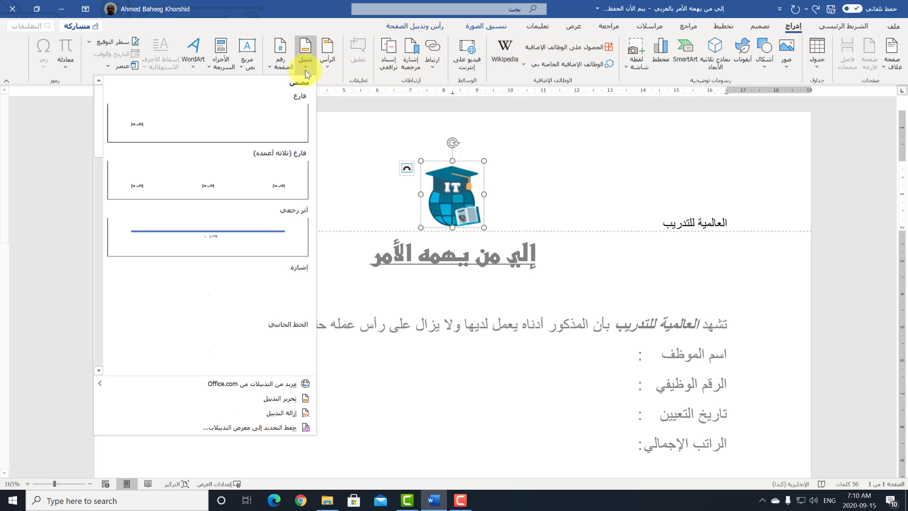
click(269, 182)
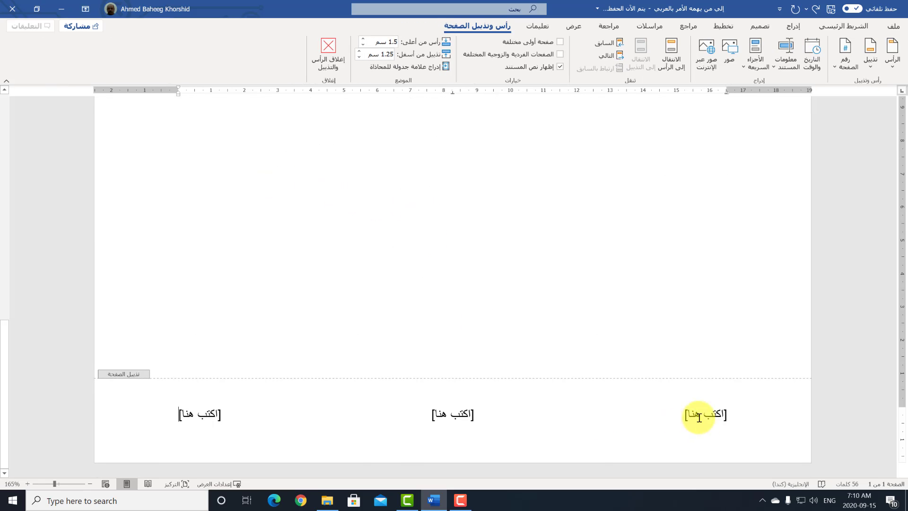
click(703, 416)
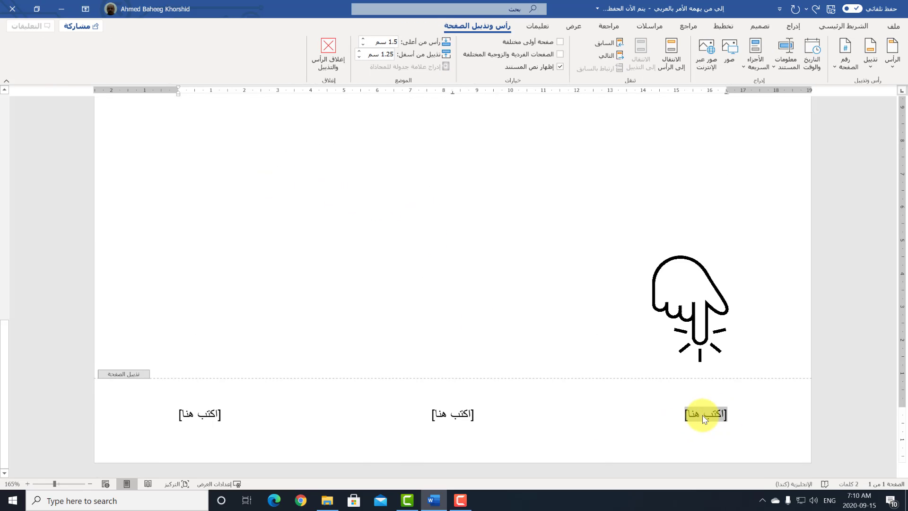
key(alt+shift)
text(الهاتف:)
Label the middle and left footer slots 'البريد الالكتروني' and 'الفاكس'.
click(453, 415)
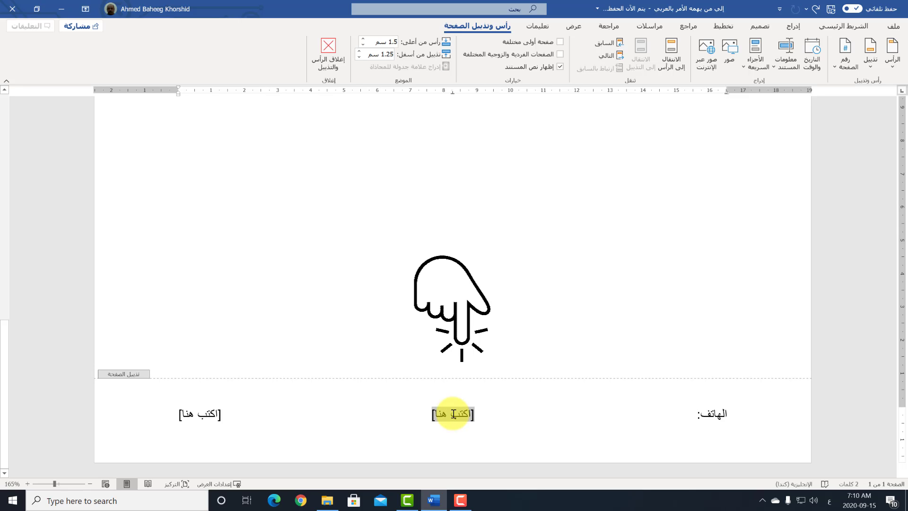
text(البريد الالكتروني)
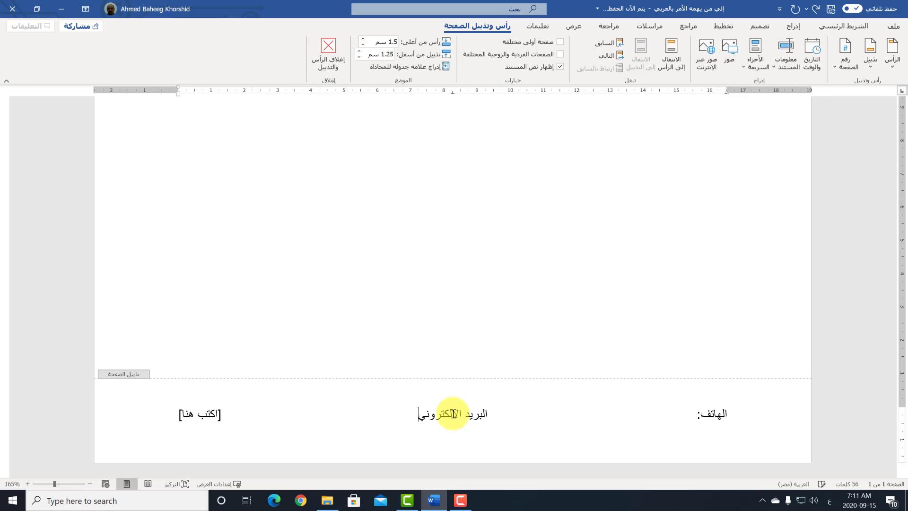
click(188, 414)
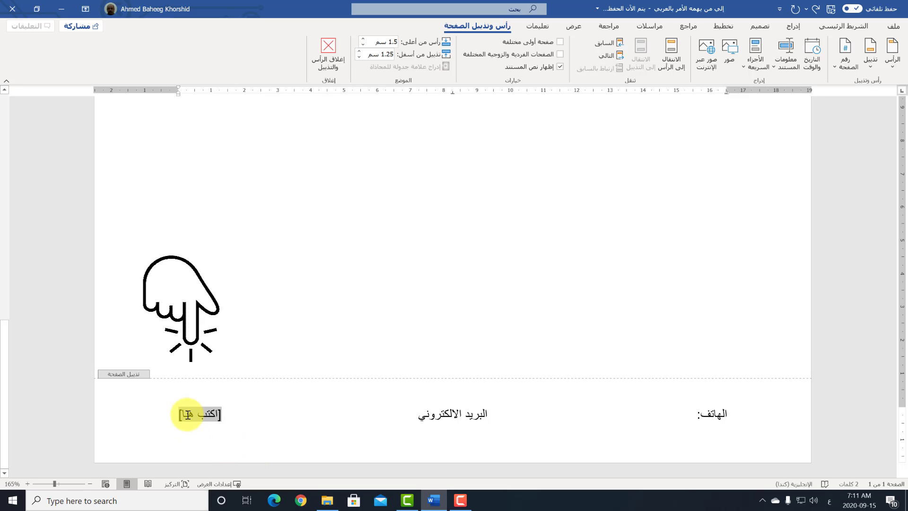
text(الفاكس)
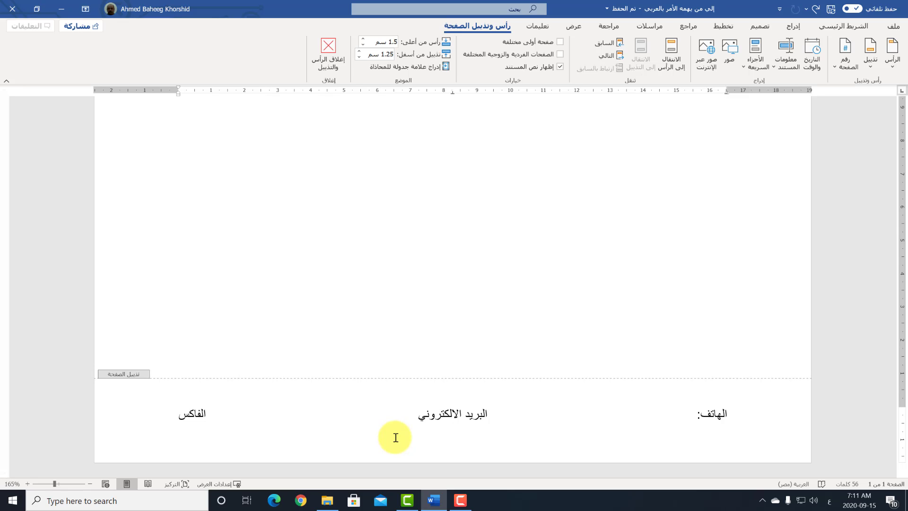
Add a horizontal border line to the footer line from the Home tab Borders list.
key(Home)
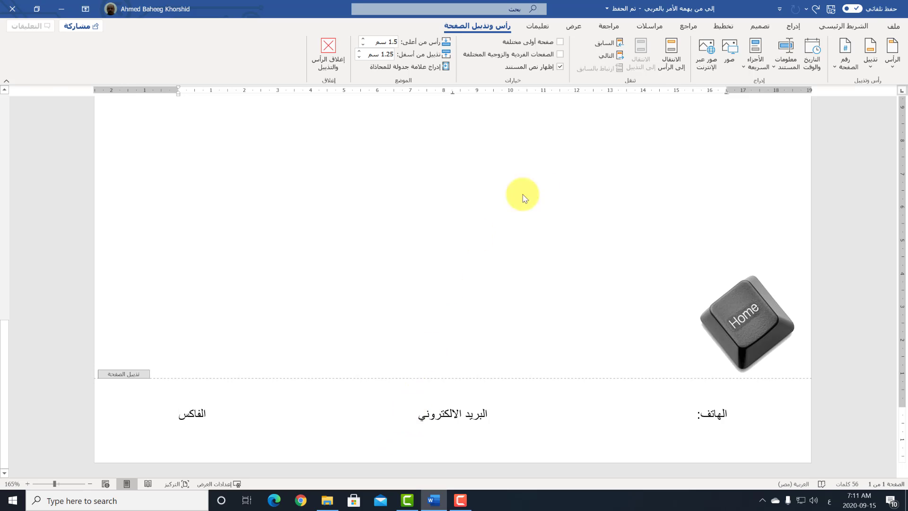
click(793, 26)
click(846, 27)
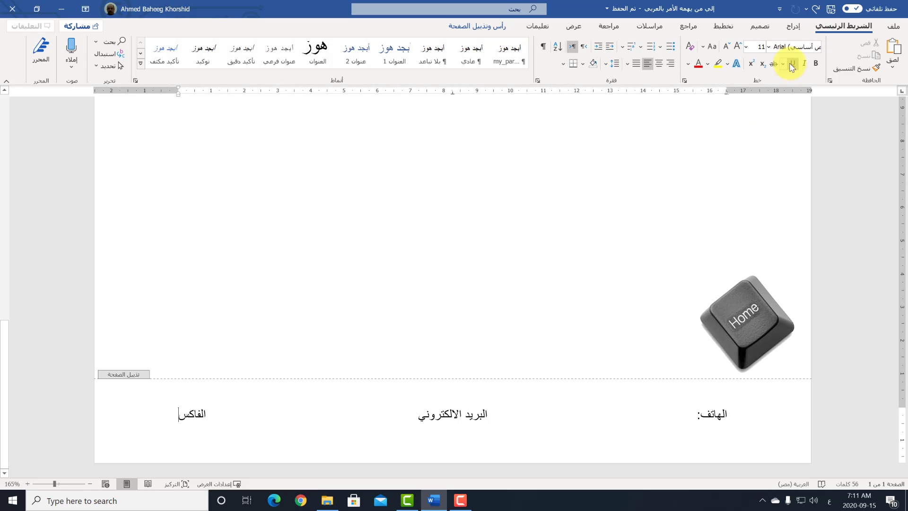
click(563, 65)
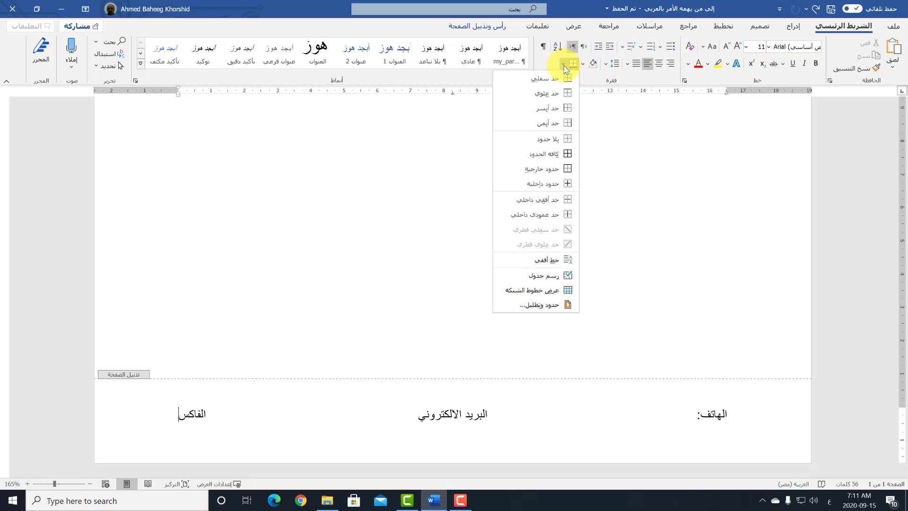
click(545, 261)
scroll(417, 418, up, 5)
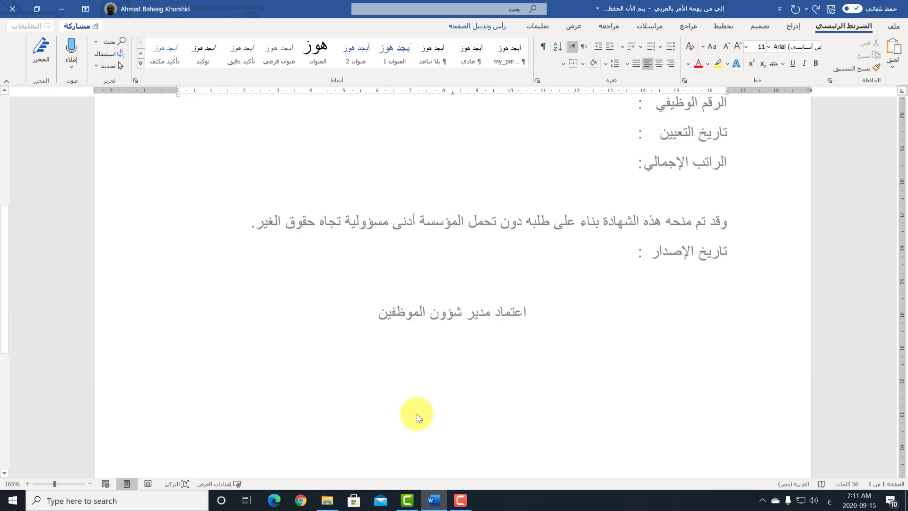
scroll(418, 418, up, 5)
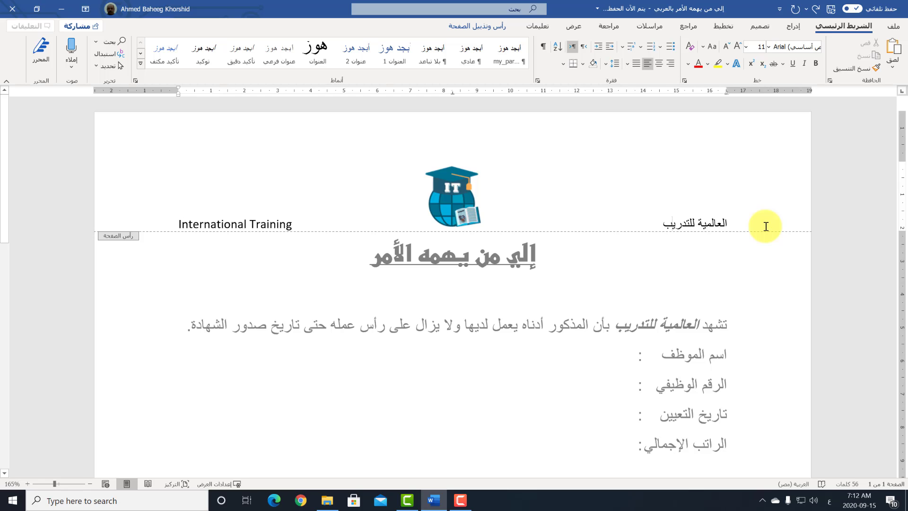
Put a bottom border under the header's 'International Training' and 'العالمية للتدريب' line.
key(End)
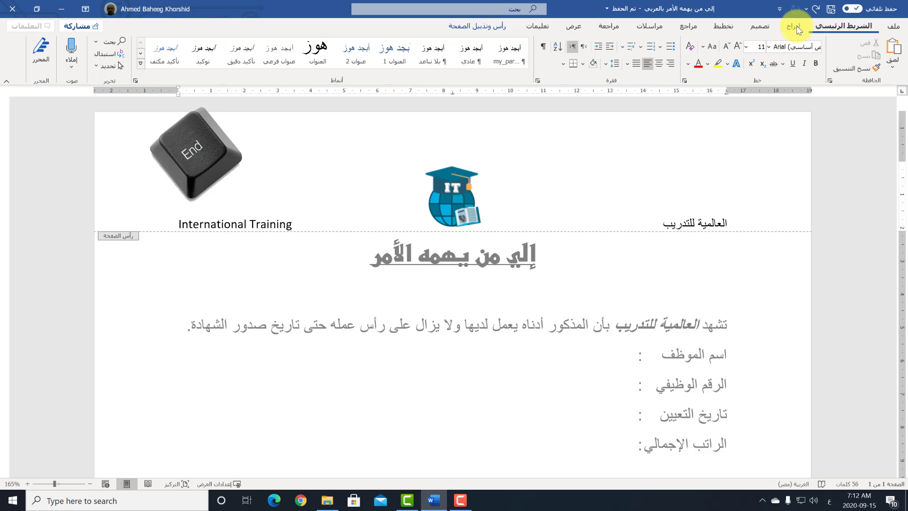
click(562, 65)
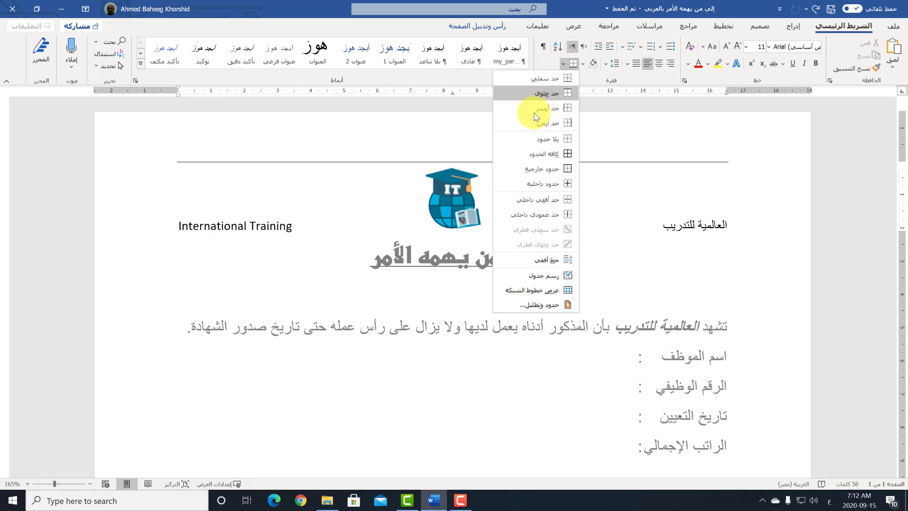
click(541, 262)
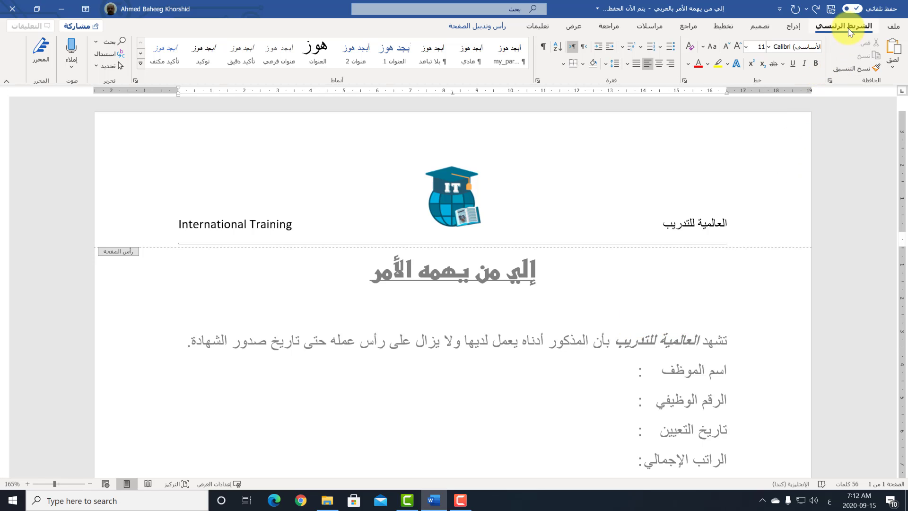
click(563, 66)
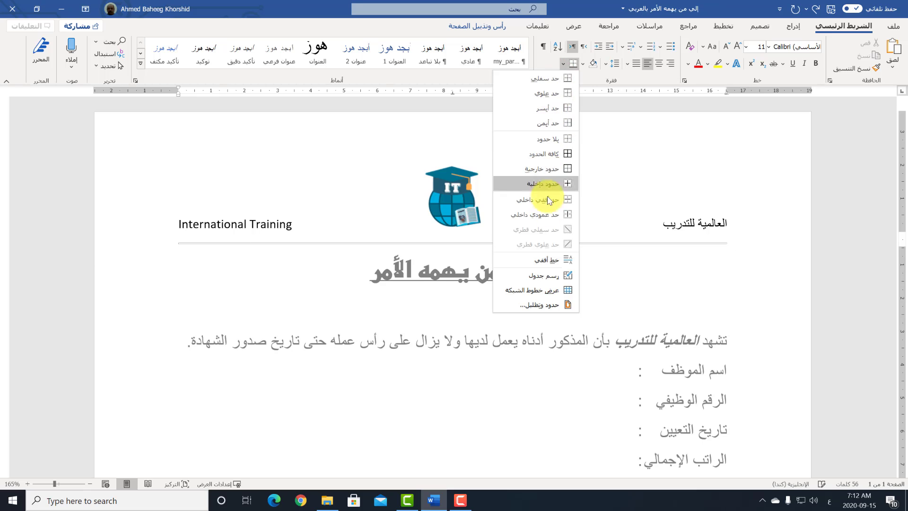
Frame the whole page with a black-and-white wavy 20 pt art border via Borders and Shading.
click(558, 307)
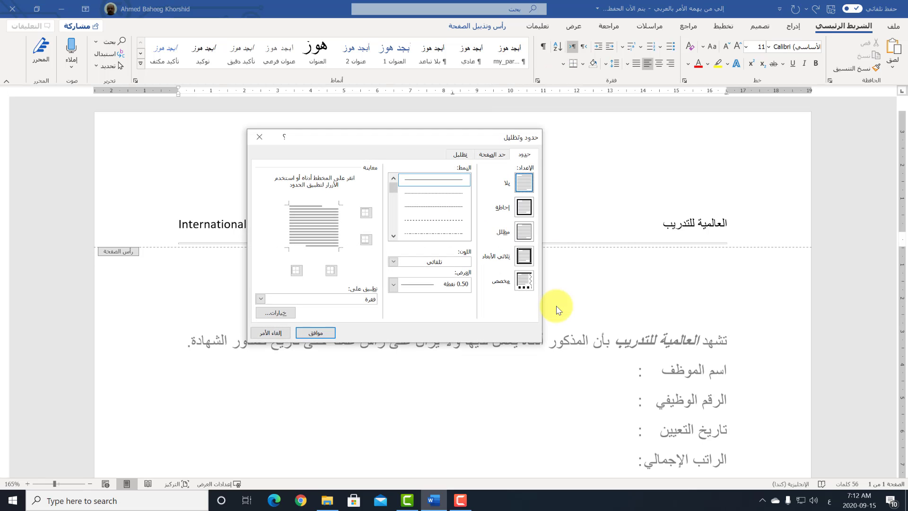
click(494, 156)
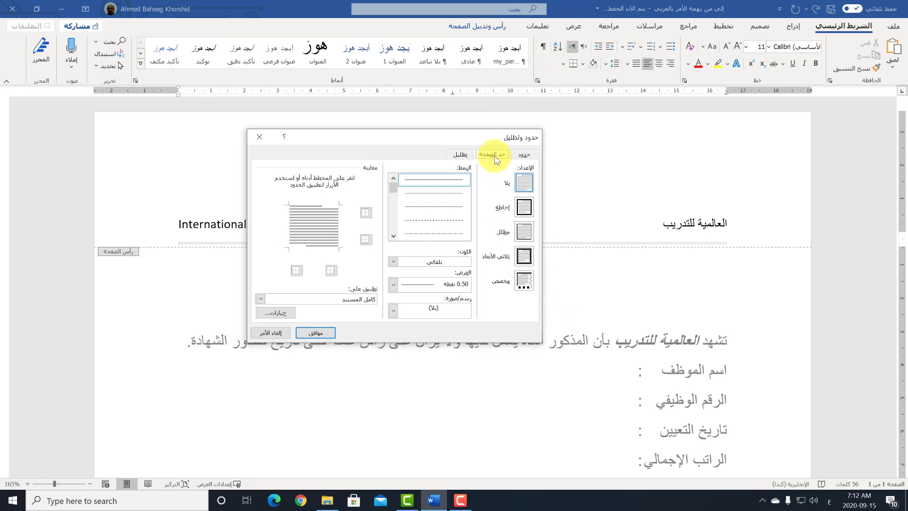
click(394, 311)
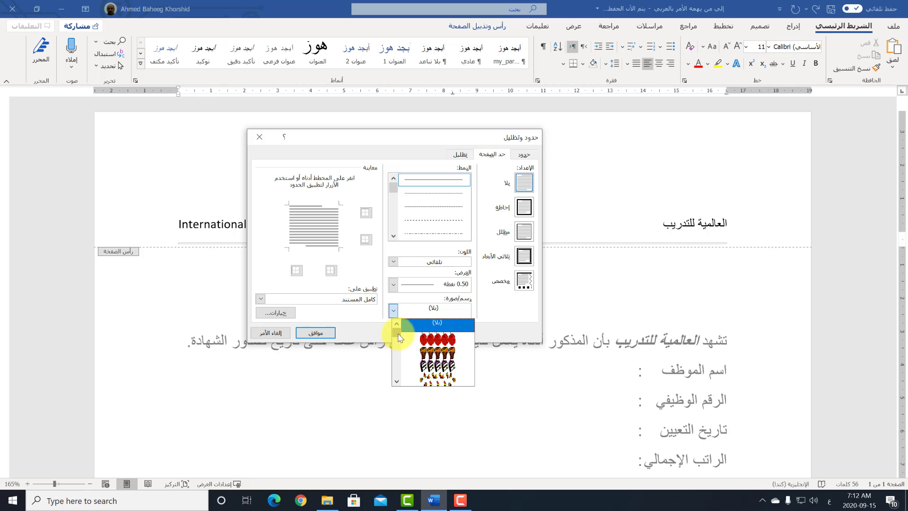
drag(397, 337, 400, 351)
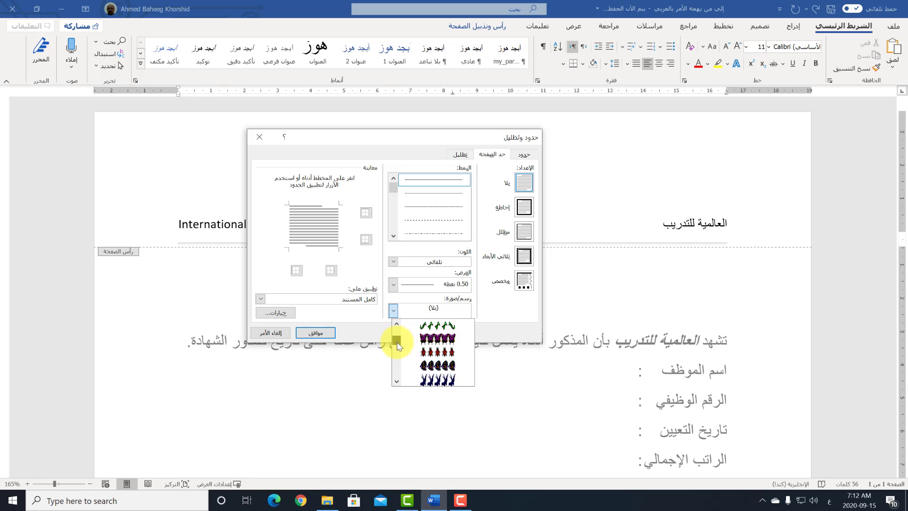
click(425, 341)
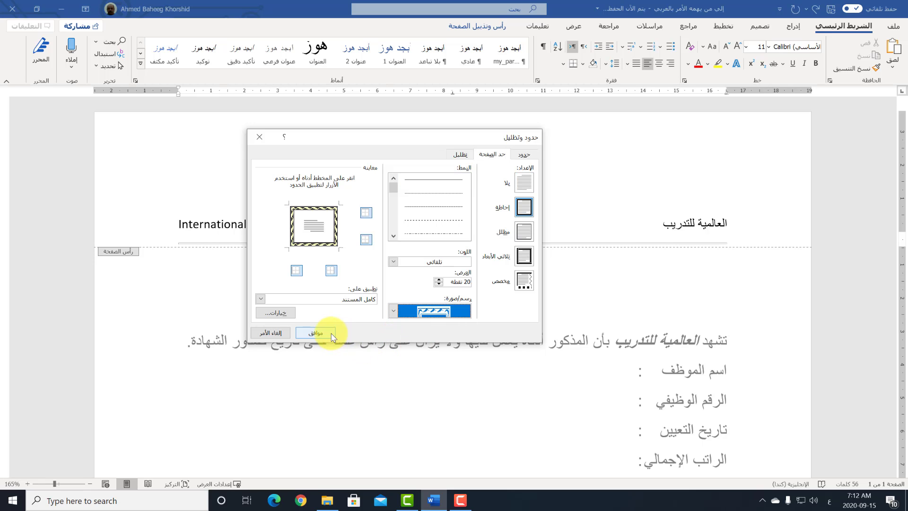
click(310, 332)
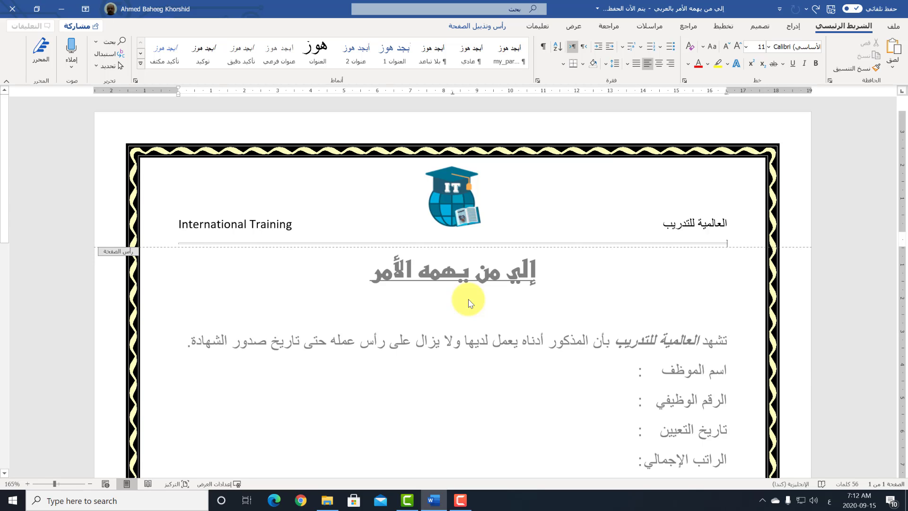